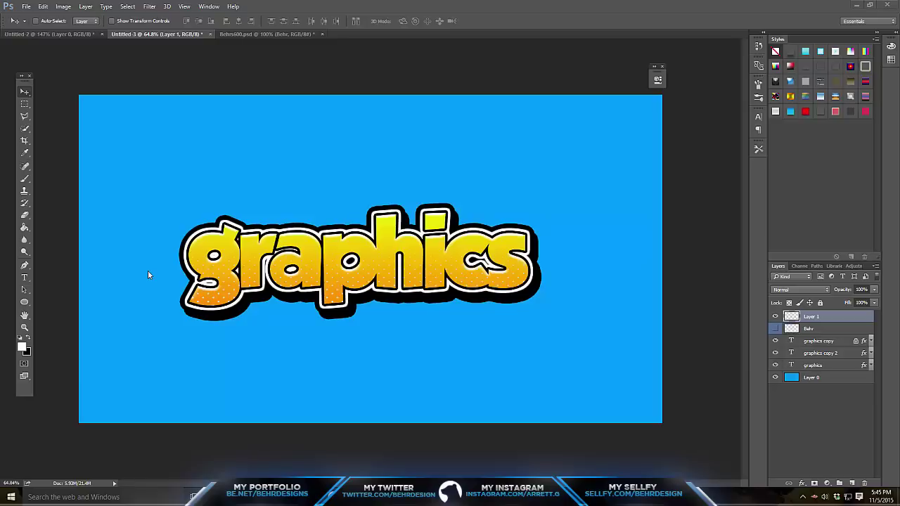
- Select the Horizontal Type tool
{"action": "left_click", "coordinate": [24, 279]}
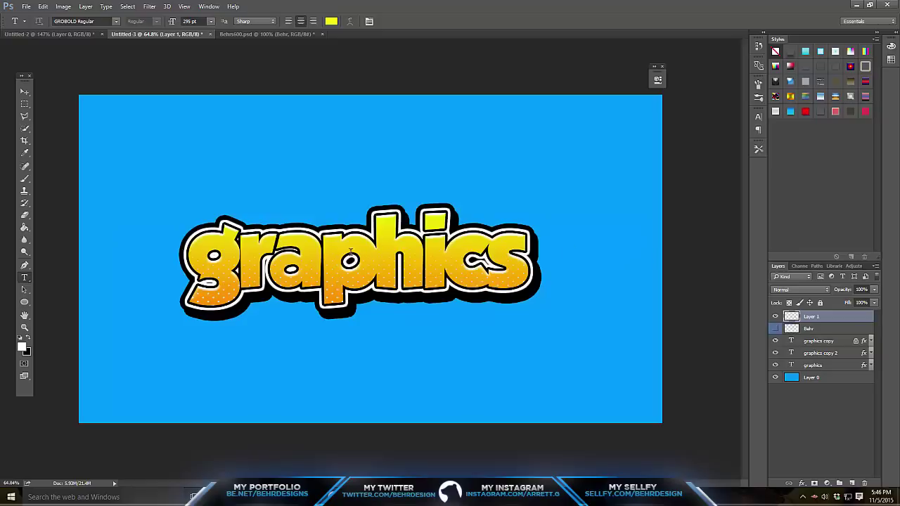
- Delete the old graphics layers and type 'tutorial !' as a new text layer
{"action": "left_click", "coordinate": [815, 364], "text": "shift"}
{"action": "left_click", "coordinate": [864, 484]}
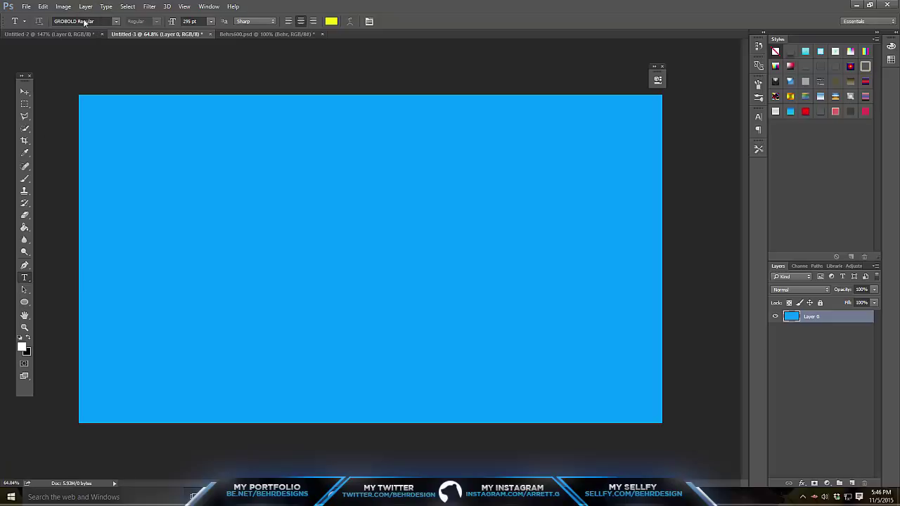
{"action": "left_click", "coordinate": [217, 213]}
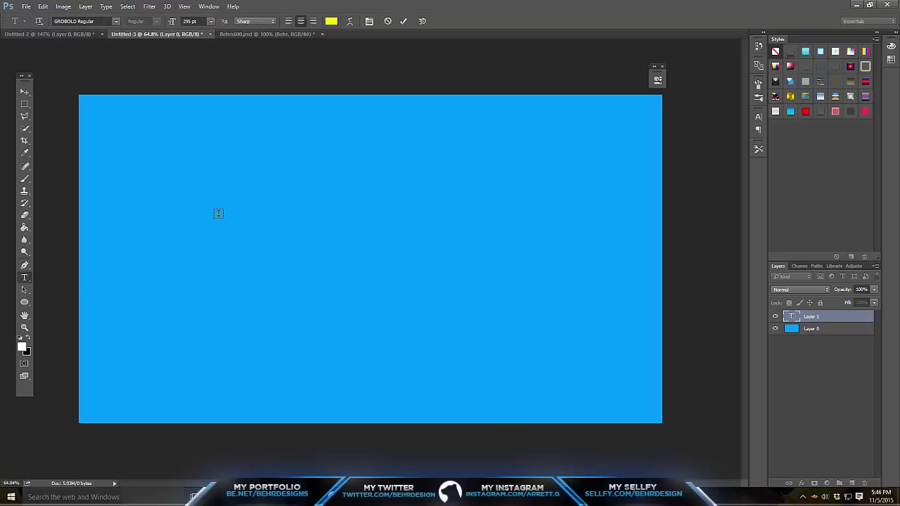
{"action": "type", "text": "behr"}
{"action": "left_click_drag", "start_coordinate": [301, 181], "coordinate": [1, 188]}
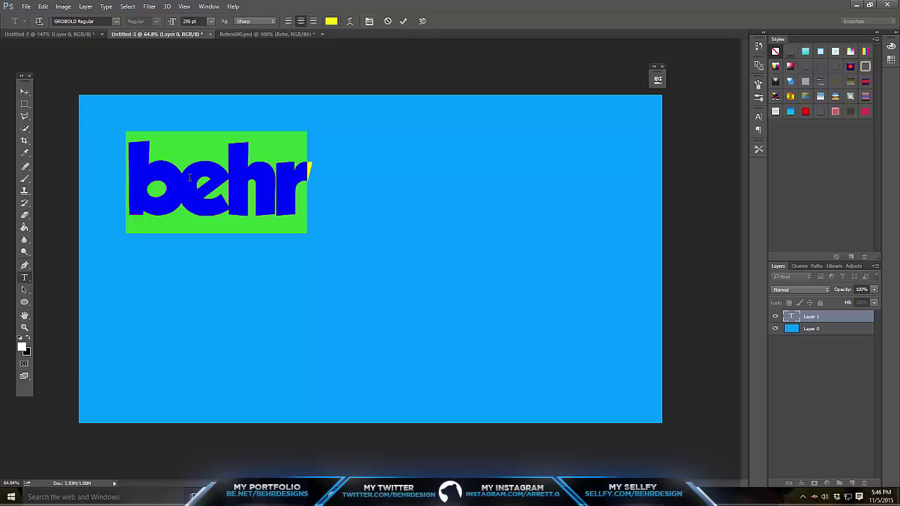
{"action": "key", "text": "BackSpace"}
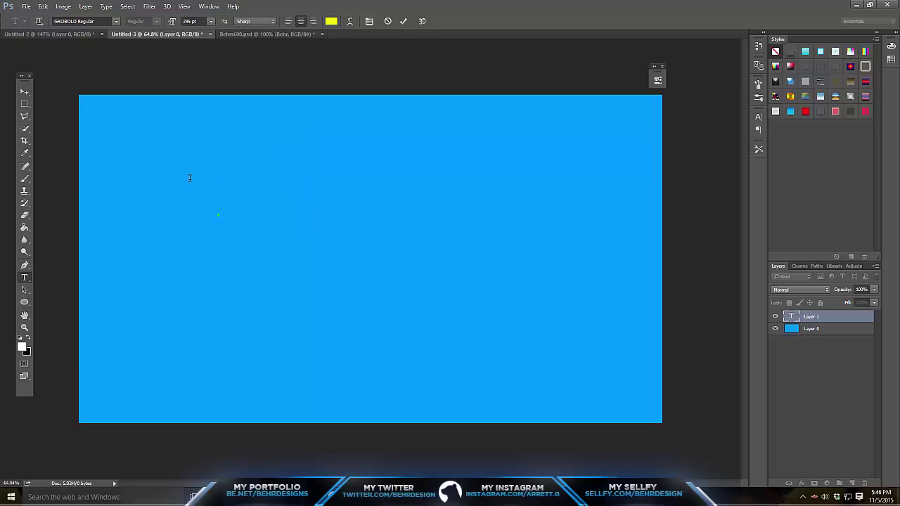
{"action": "type", "text": "graphics !"}
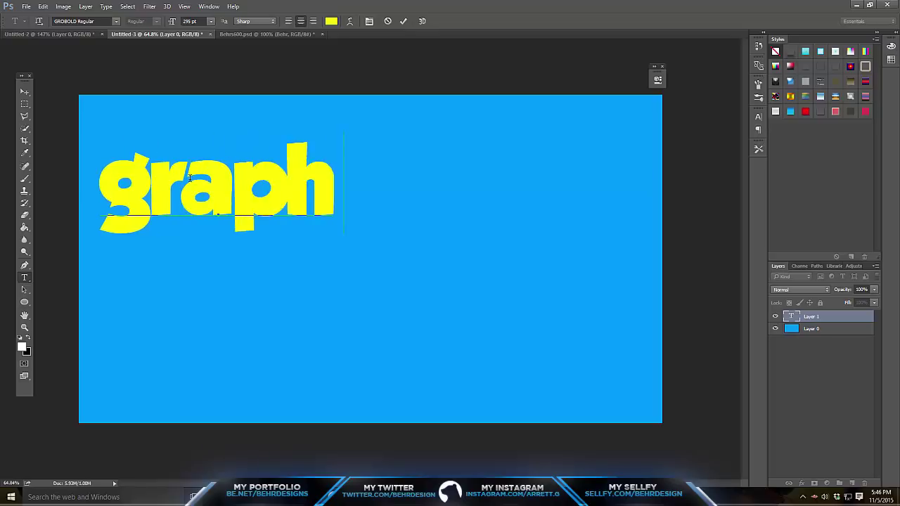
{"action": "key", "text": "BackSpace"}
{"action": "key", "text": "BackSpace"}
{"action": "key", "text": "BackSpace"}
{"action": "key", "text": "BackSpace"}
{"action": "key", "text": "BackSpace"}
{"action": "key", "text": "BackSpace"}
{"action": "key", "text": "BackSpace"}
{"action": "key", "text": "BackSpace"}
{"action": "key", "text": "BackSpace"}
{"action": "key", "text": "BackSpace"}
{"action": "type", "text": "tuot"}
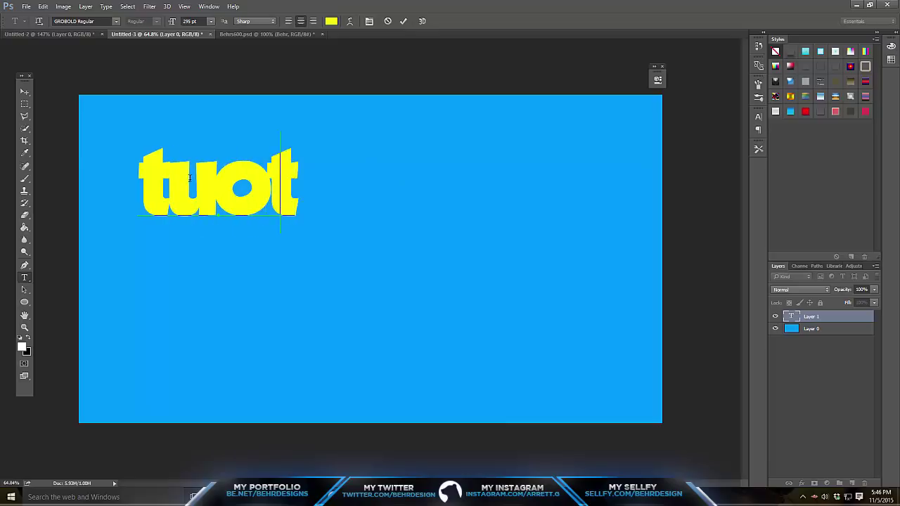
{"action": "key", "text": "BackSpace"}
{"action": "key", "text": "BackSpace"}
{"action": "type", "text": "torial !"}
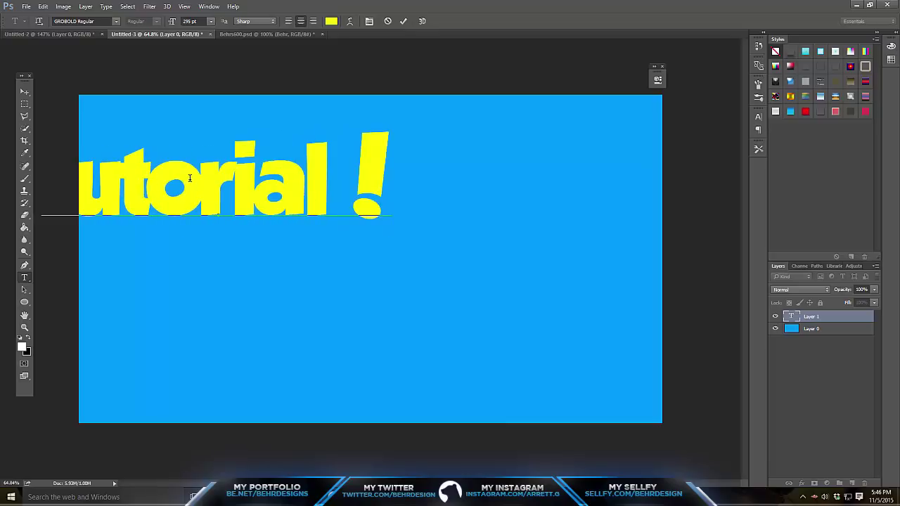
- Centre the tutorial text on the canvas and remove the trailing ' !'
{"action": "left_click", "coordinate": [24, 92]}
{"action": "left_click_drag", "start_coordinate": [232, 147], "coordinate": [378, 205]}
{"action": "left_click", "coordinate": [25, 279]}
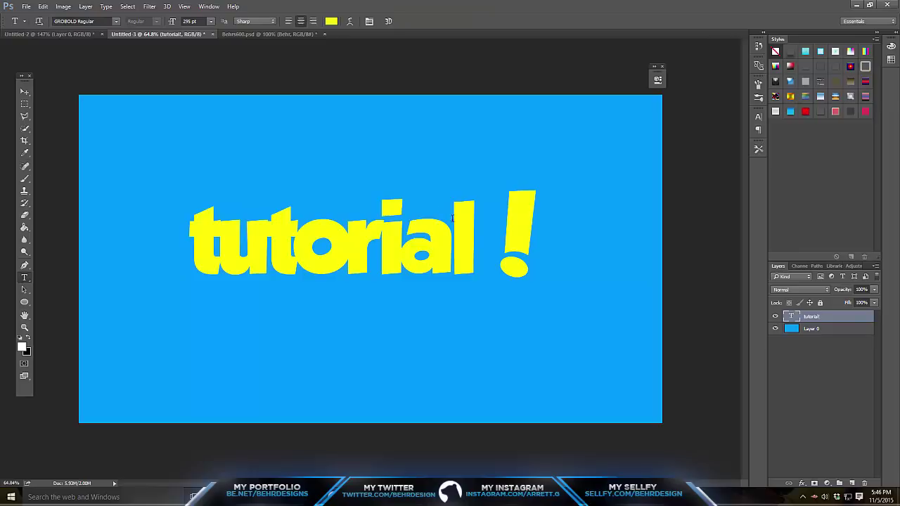
{"action": "left_click", "coordinate": [608, 262]}
{"action": "key", "text": "BackSpace"}
{"action": "key", "text": "BackSpace"}
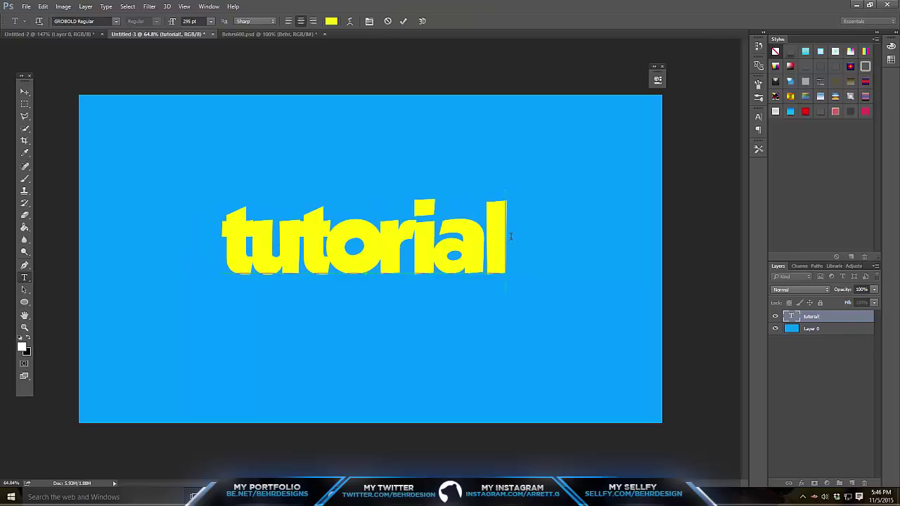
{"action": "left_click_drag", "start_coordinate": [510, 236], "coordinate": [116, 253]}
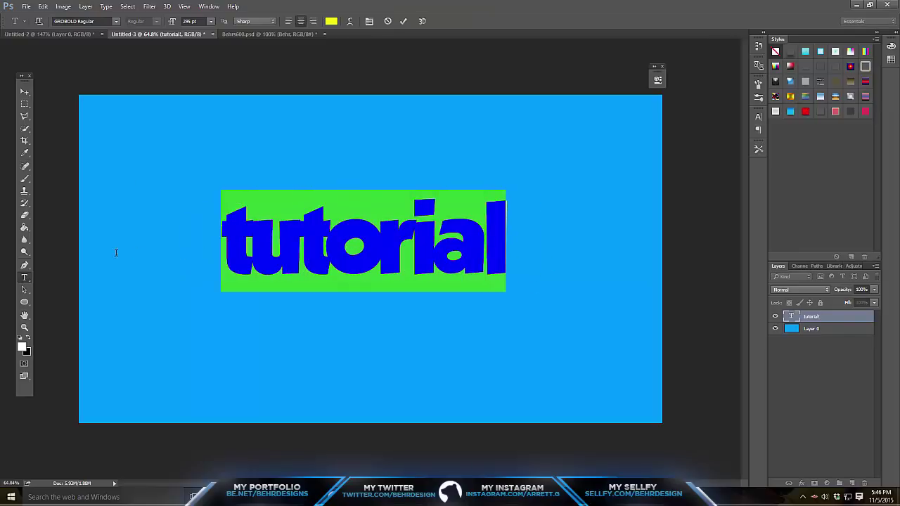
- Raise the tracking of 'tutorial' from -50 to -30 and commit the edit
{"action": "left_click", "coordinate": [369, 22]}
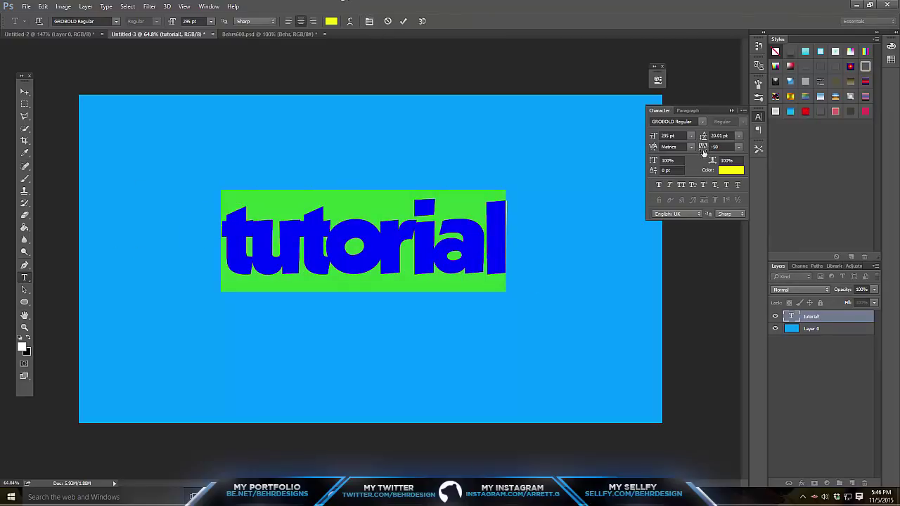
{"action": "left_click_drag", "start_coordinate": [704, 150], "coordinate": [722, 148]}
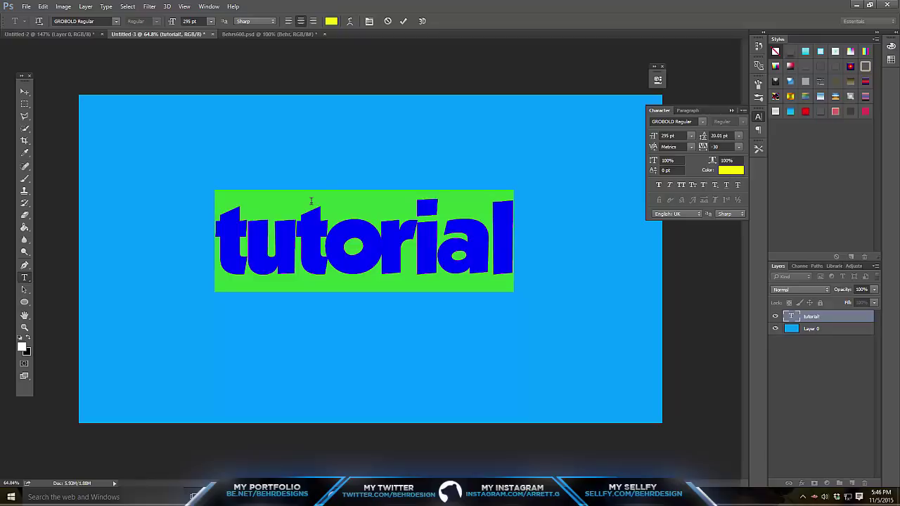
{"action": "left_click", "coordinate": [25, 92]}
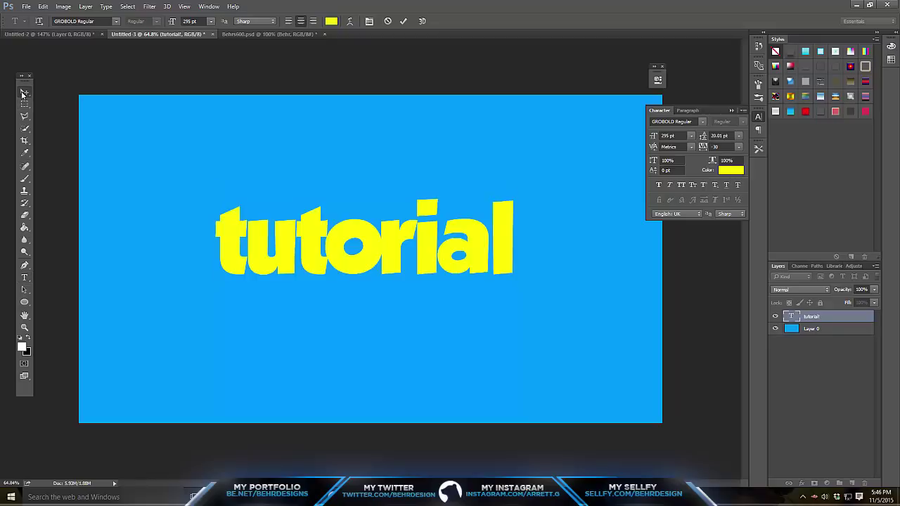
- Enable Gradient Overlay in the tutorial layer's Blending Options
{"action": "right_click", "coordinate": [812, 318]}
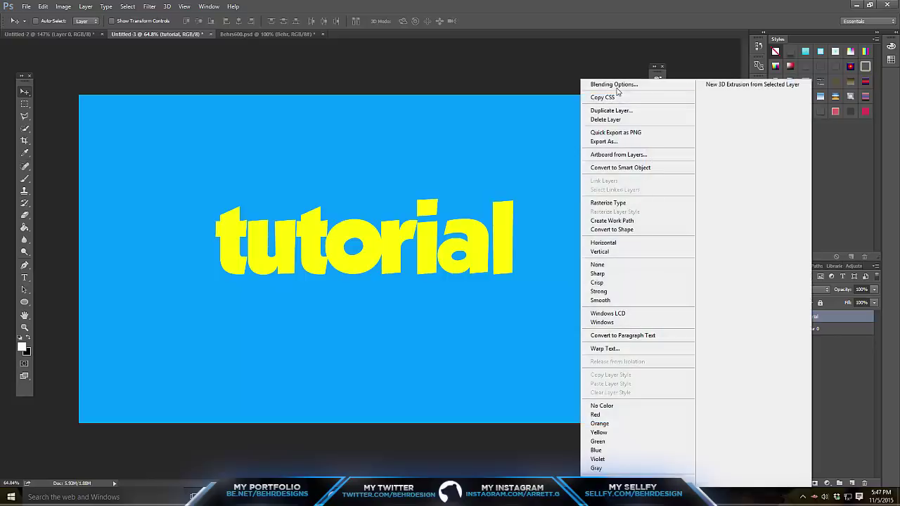
{"action": "left_click", "coordinate": [616, 86]}
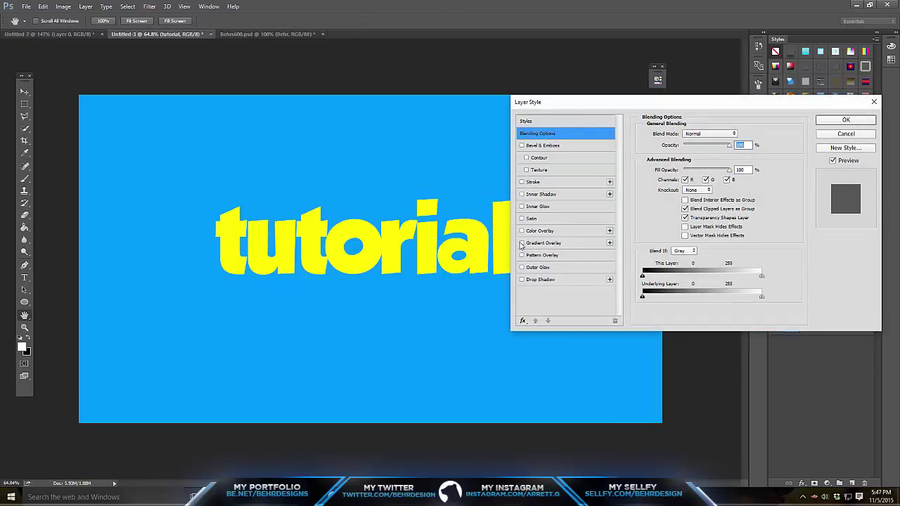
{"action": "left_click", "coordinate": [523, 244]}
{"action": "left_click", "coordinate": [535, 245]}
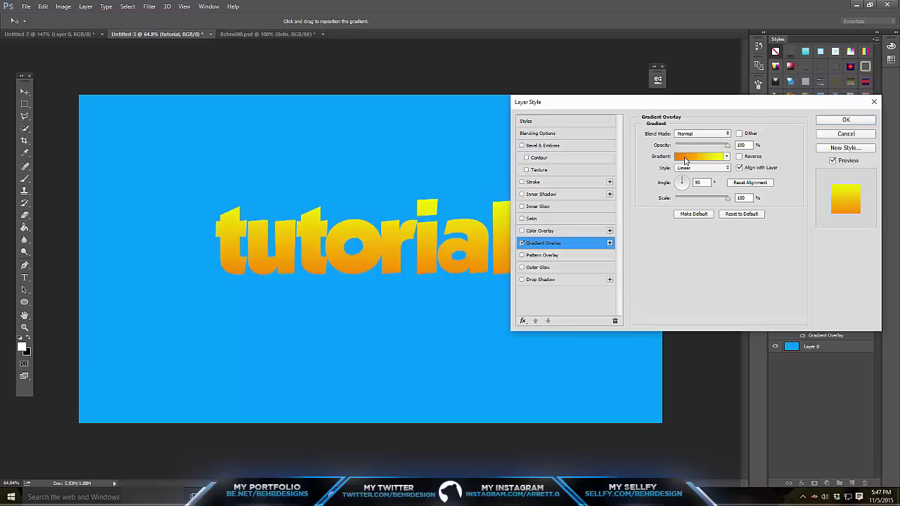
- Set the gradient's left stop to orange and right stop to yellow
{"action": "left_click", "coordinate": [685, 160]}
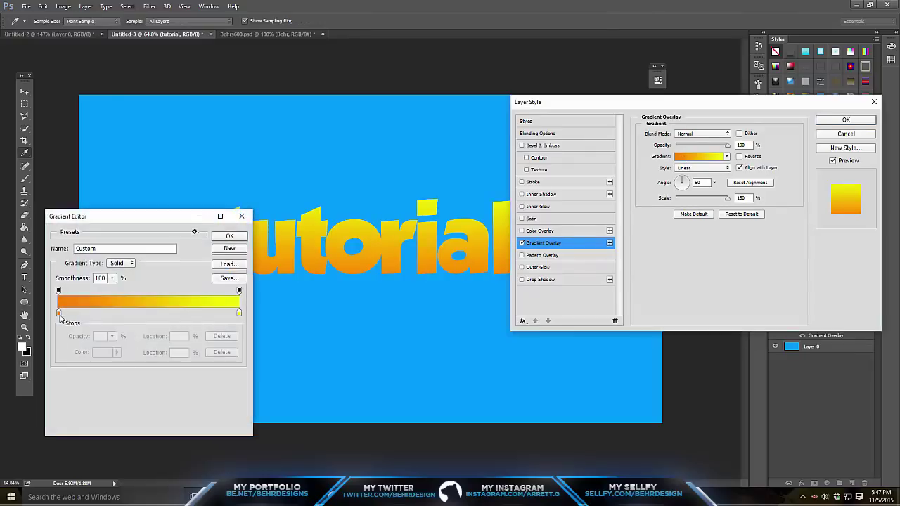
{"action": "left_click", "coordinate": [58, 313]}
{"action": "left_click", "coordinate": [104, 354]}
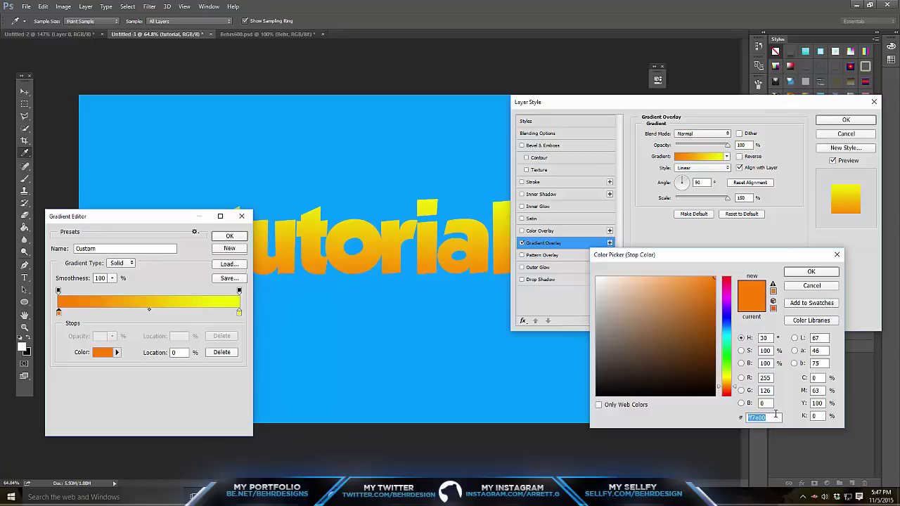
{"action": "left_click", "coordinate": [815, 275]}
{"action": "left_click", "coordinate": [238, 313]}
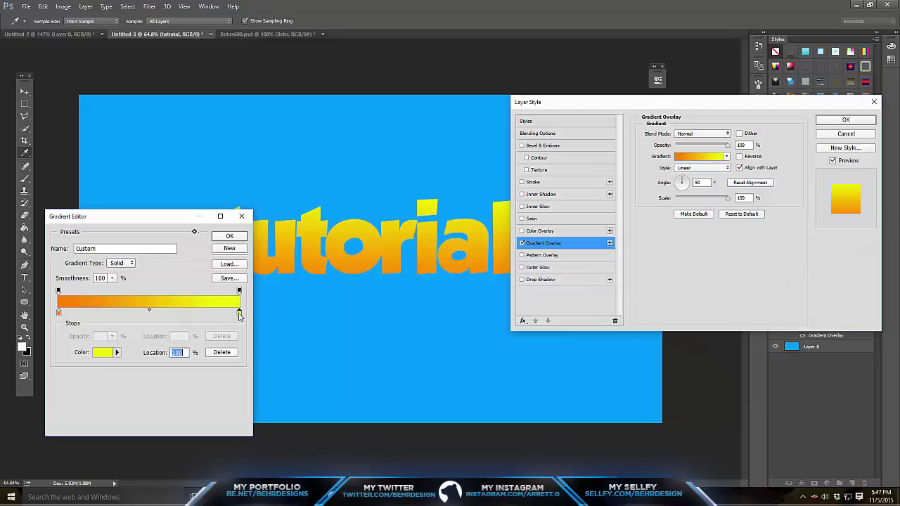
{"action": "left_click", "coordinate": [102, 352]}
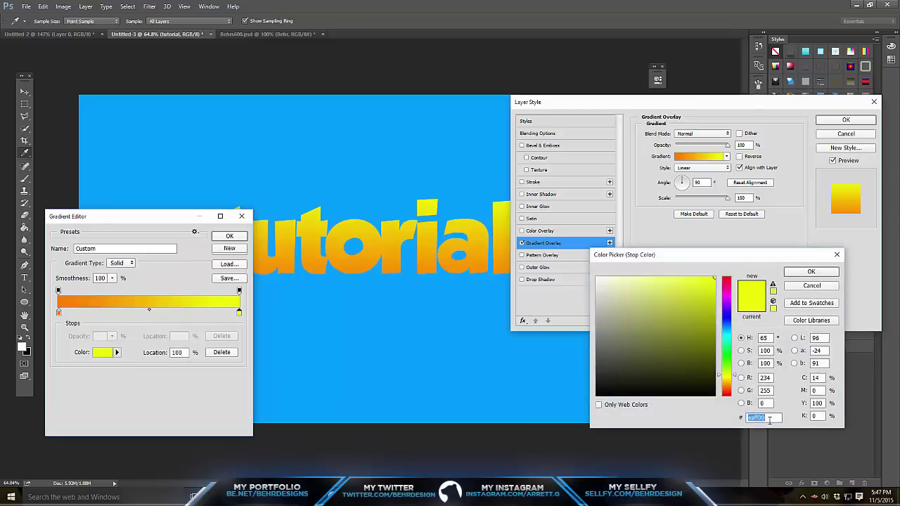
{"action": "left_click", "coordinate": [770, 419]}
{"action": "left_click", "coordinate": [753, 418]}
{"action": "left_click", "coordinate": [810, 272]}
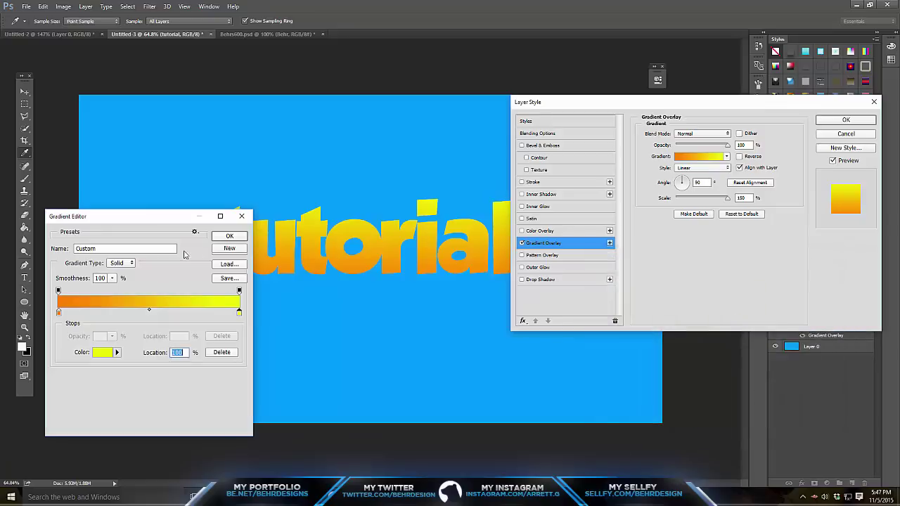
{"action": "left_click", "coordinate": [230, 236]}
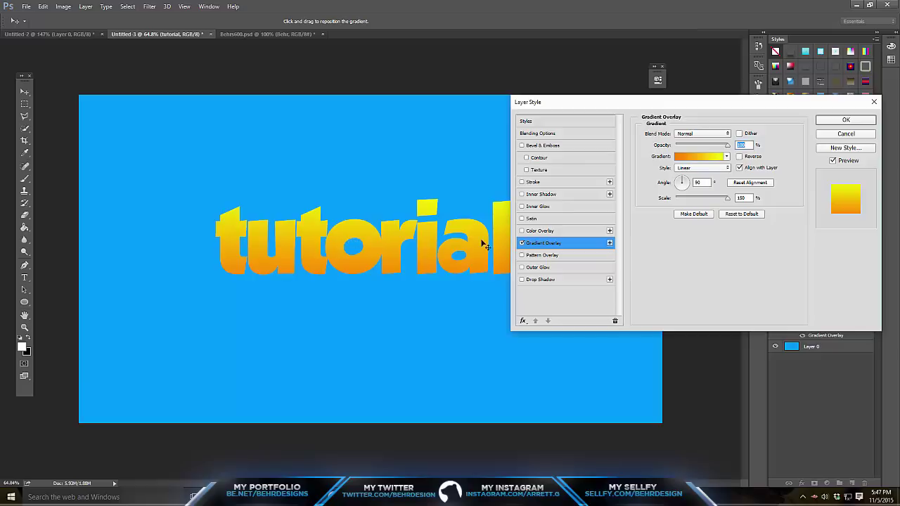
- Set the gradient overlay Scale to 106% with Normal blend mode
{"action": "left_click", "coordinate": [728, 201]}
{"action": "left_click_drag", "start_coordinate": [731, 203], "coordinate": [709, 206]}
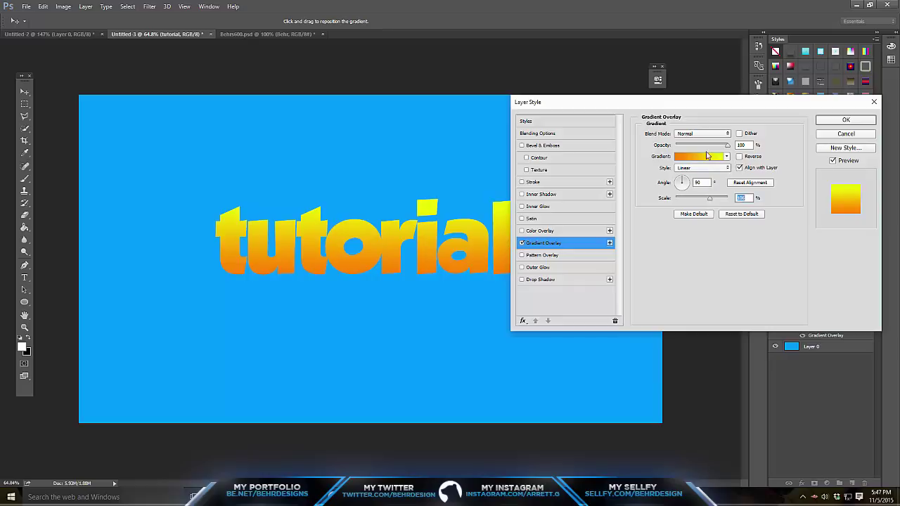
{"action": "left_click", "coordinate": [734, 145]}
{"action": "left_click", "coordinate": [703, 134]}
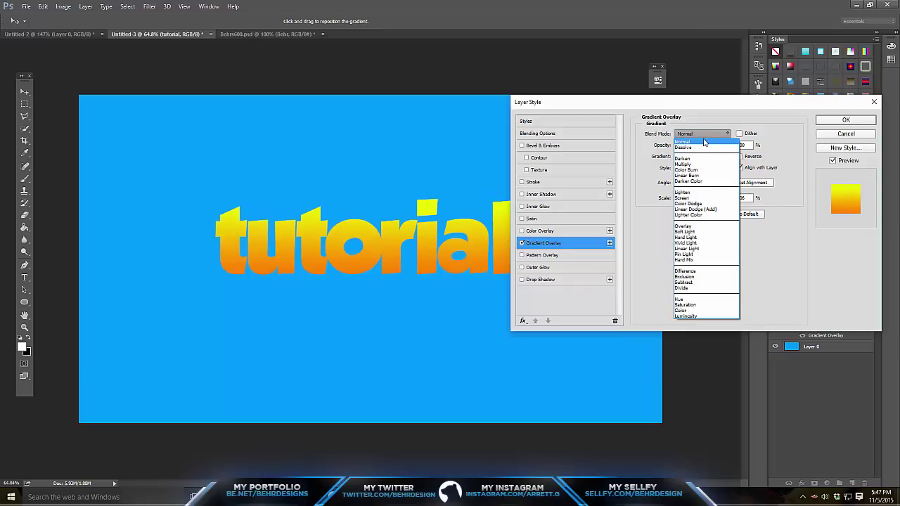
{"action": "left_click", "coordinate": [810, 248]}
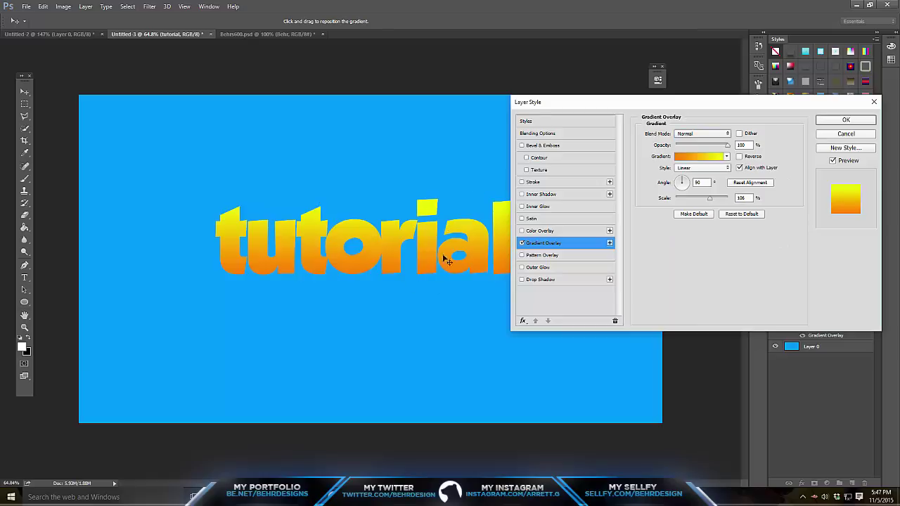
- Add an 8 px black Stroke positioned Outside the tutorial letters
{"action": "left_click", "coordinate": [521, 182]}
{"action": "left_click", "coordinate": [533, 183]}
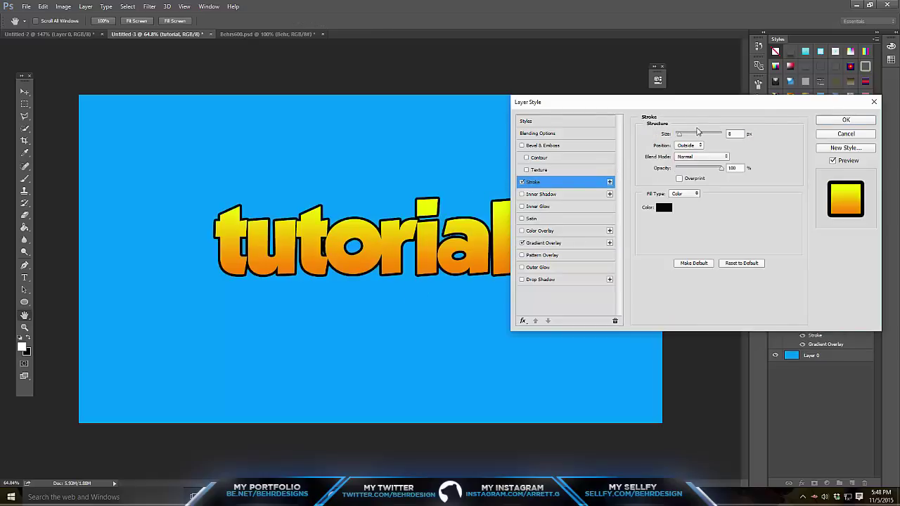
{"action": "mouse_move", "coordinate": [687, 137]}
{"action": "left_mouse_down"}
{"action": "mouse_move", "coordinate": [717, 135]}
{"action": "mouse_move", "coordinate": [674, 134]}
{"action": "mouse_move", "coordinate": [752, 133]}
{"action": "mouse_move", "coordinate": [677, 134]}
{"action": "left_mouse_up"}
{"action": "left_click", "coordinate": [689, 145]}
{"action": "left_click", "coordinate": [689, 154]}
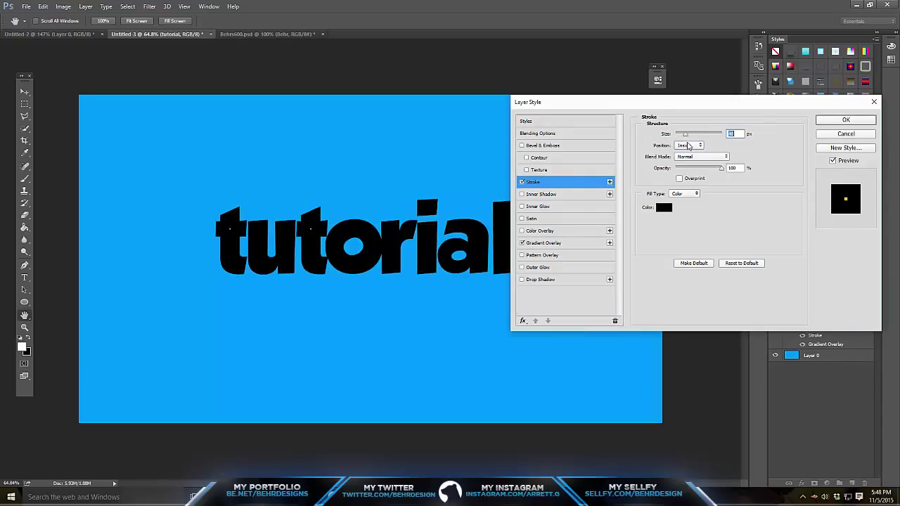
{"action": "left_click", "coordinate": [689, 145]}
{"action": "left_click", "coordinate": [685, 165]}
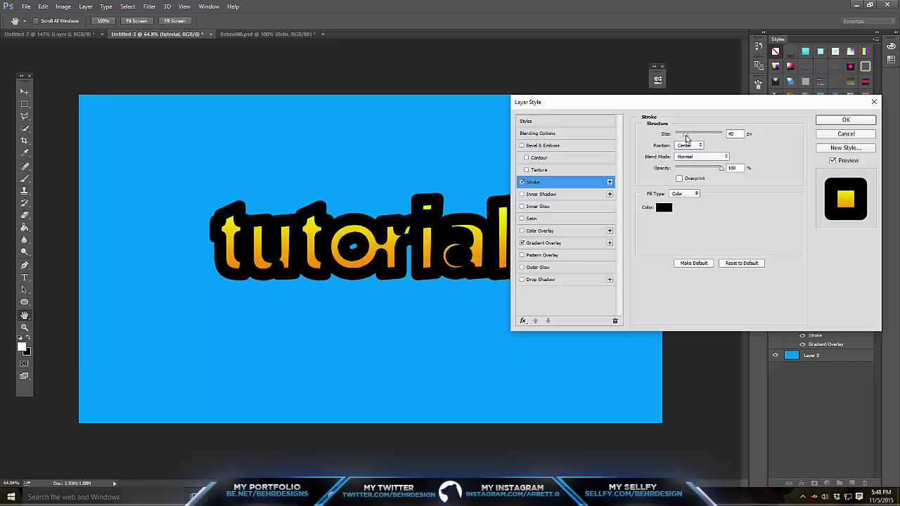
{"action": "left_click_drag", "start_coordinate": [687, 135], "coordinate": [679, 144]}
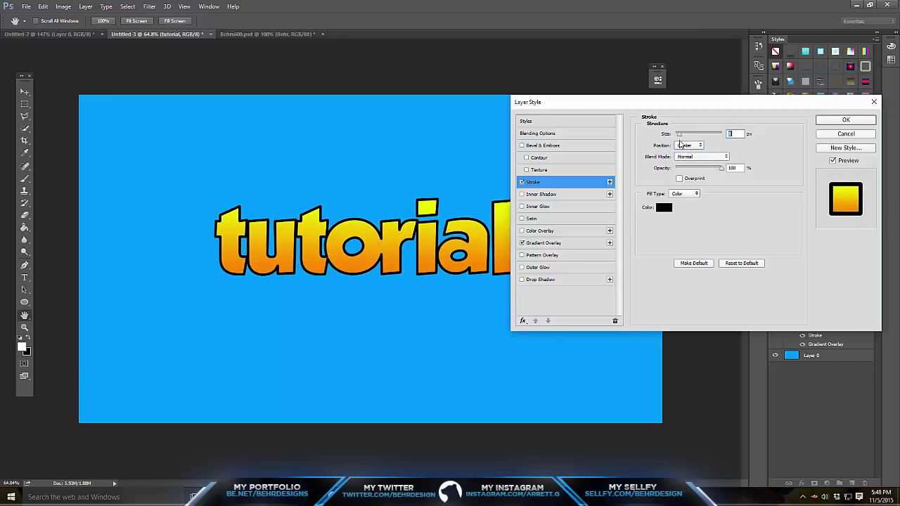
{"action": "left_click", "coordinate": [686, 145]}
{"action": "left_click", "coordinate": [693, 147]}
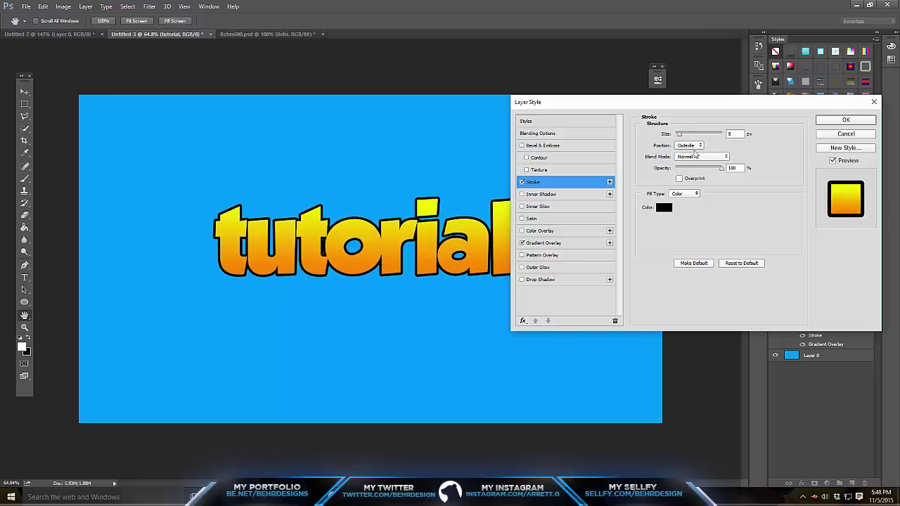
{"action": "left_click_drag", "start_coordinate": [733, 133], "coordinate": [716, 135]}
{"action": "key", "text": "Return"}
- Add a white Outer Glow: Normal, 100% opacity, Softer technique, 17% spread
{"action": "right_click", "coordinate": [839, 322]}
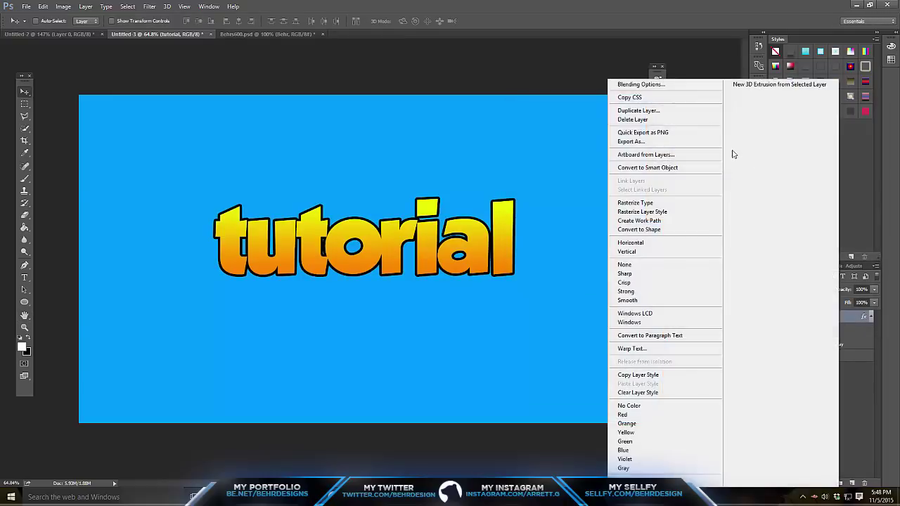
{"action": "left_click", "coordinate": [670, 86]}
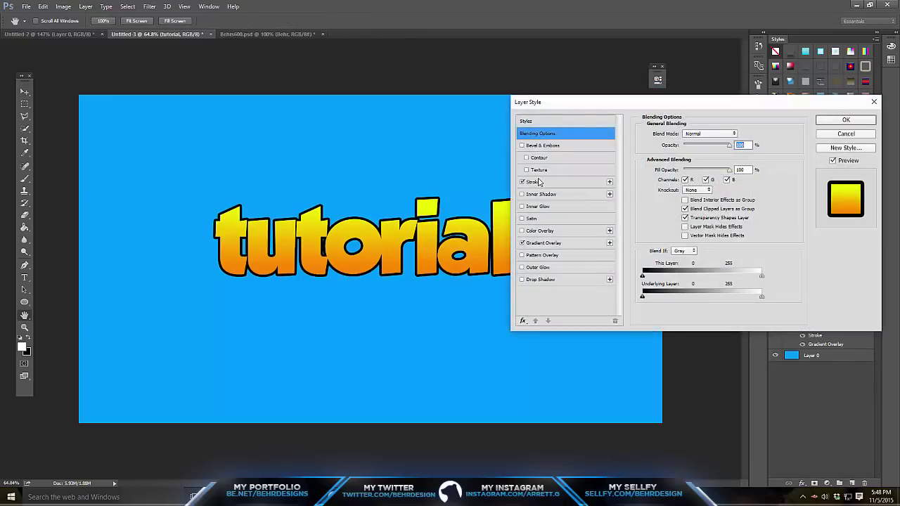
{"action": "left_click", "coordinate": [540, 181]}
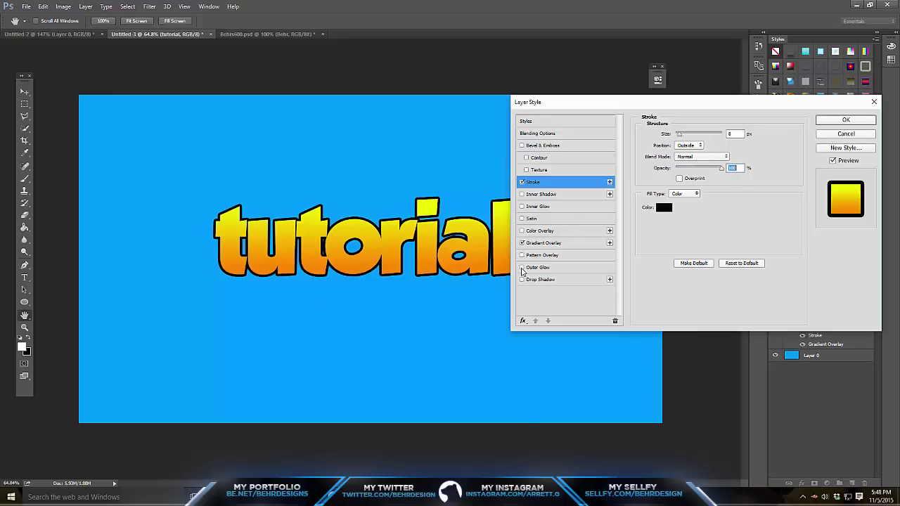
{"action": "left_click", "coordinate": [521, 268]}
{"action": "left_click", "coordinate": [541, 267]}
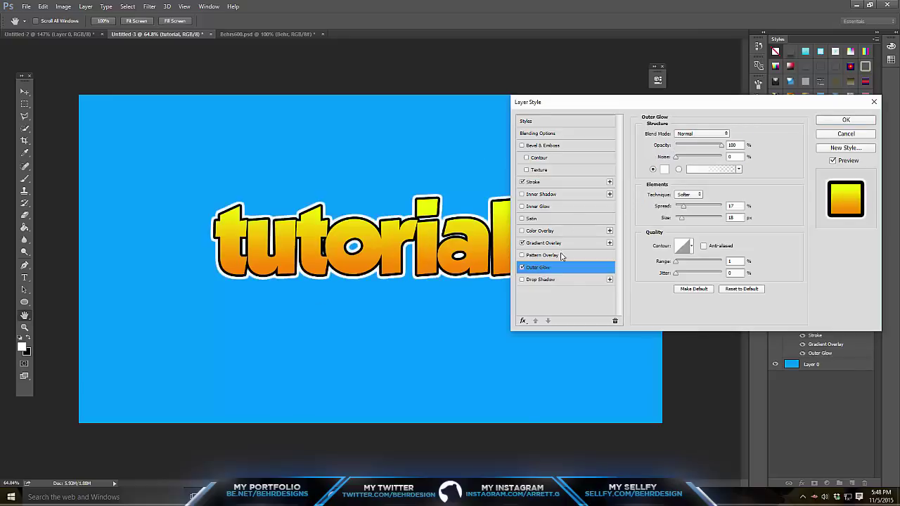
{"action": "left_click", "coordinate": [698, 134]}
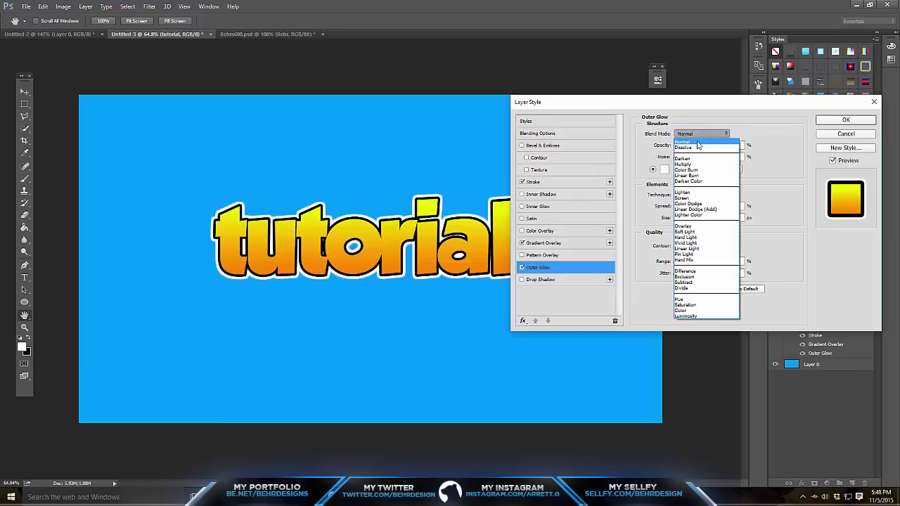
{"action": "left_click", "coordinate": [698, 143]}
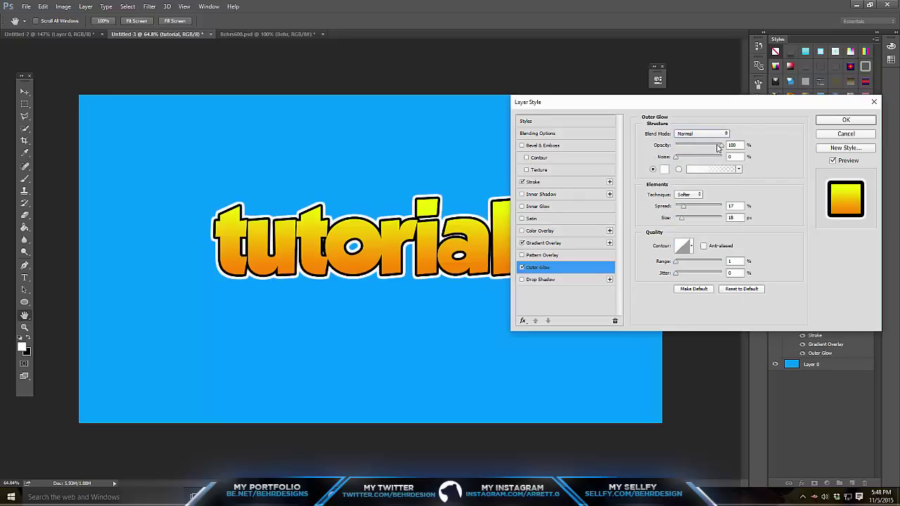
{"action": "left_click_drag", "start_coordinate": [717, 147], "coordinate": [738, 146]}
{"action": "left_click", "coordinate": [694, 198]}
{"action": "left_click", "coordinate": [685, 204]}
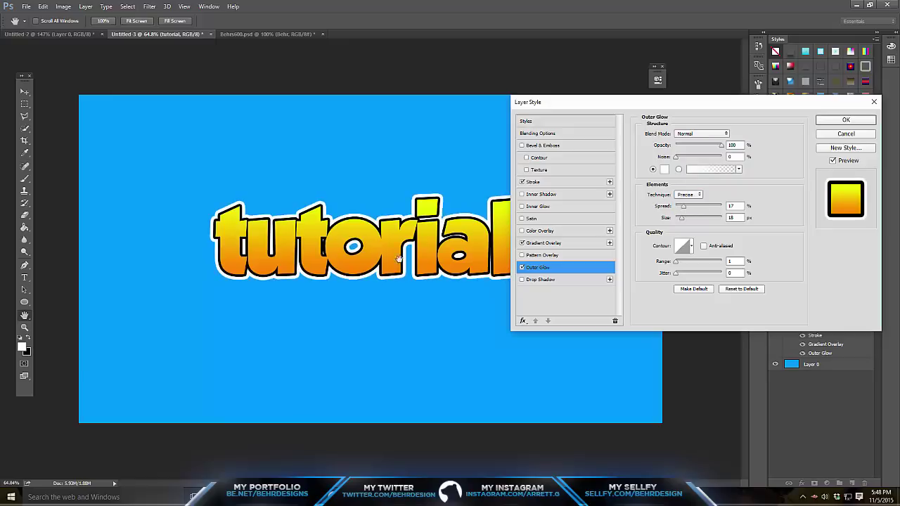
{"action": "left_click", "coordinate": [687, 198]}
{"action": "left_click", "coordinate": [688, 200]}
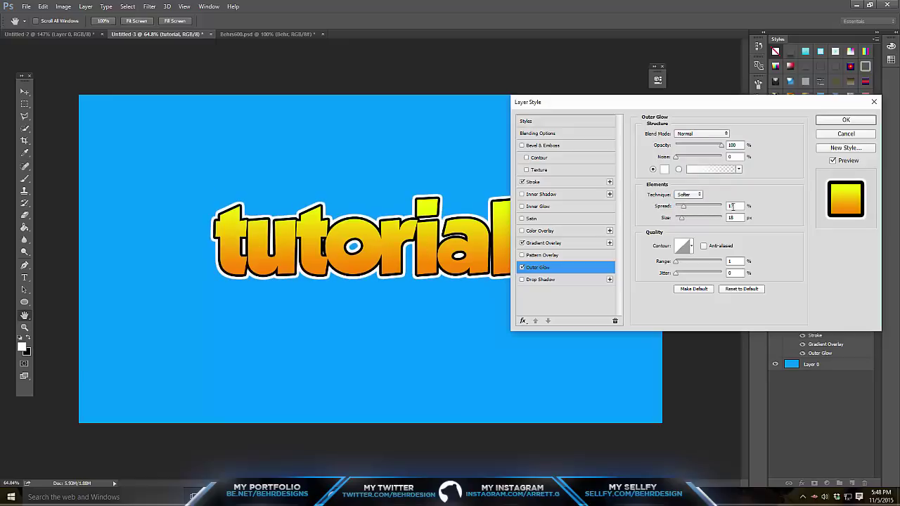
{"action": "mouse_move", "coordinate": [686, 208]}
{"action": "left_mouse_down"}
{"action": "mouse_move", "coordinate": [740, 208]}
{"action": "mouse_move", "coordinate": [701, 208]}
{"action": "left_mouse_up"}
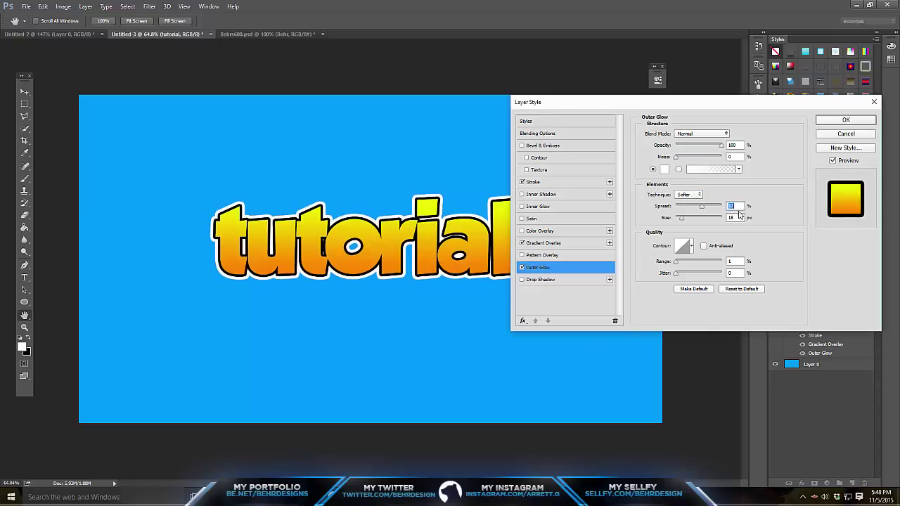
{"action": "type", "text": "17"}
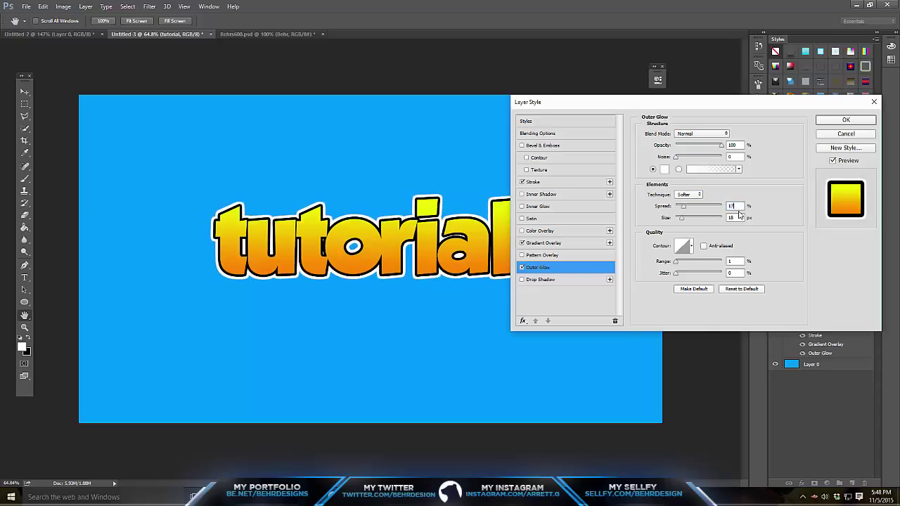
{"action": "key", "text": "Return"}
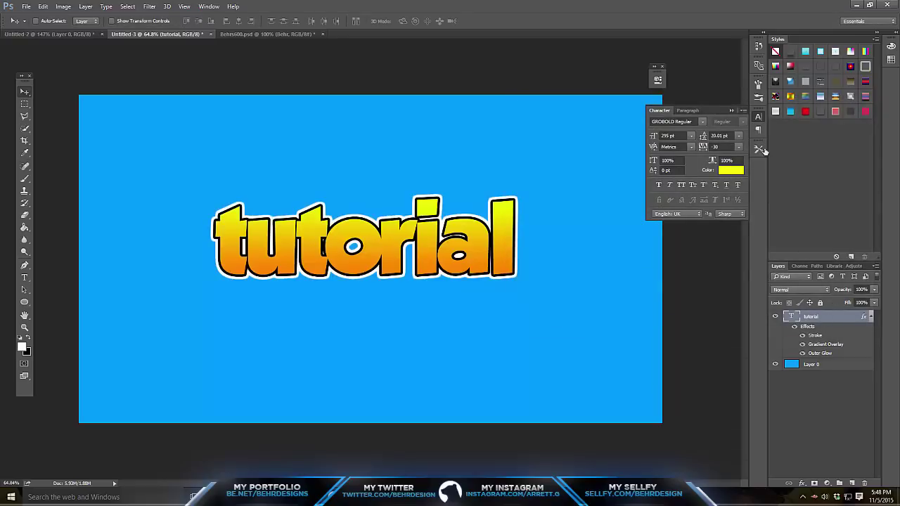
- Set the Outer Glow size to 18 px
{"action": "right_click", "coordinate": [815, 316]}
{"action": "left_click", "coordinate": [583, 82]}
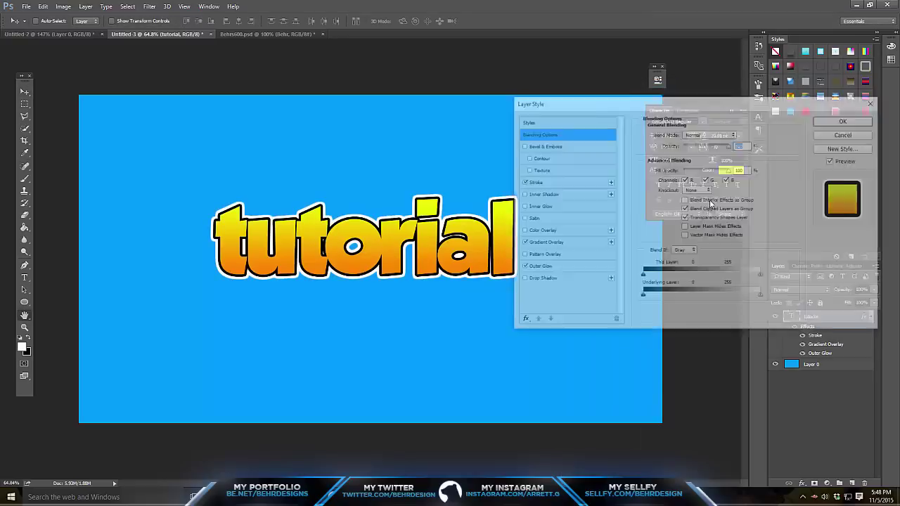
{"action": "left_click", "coordinate": [539, 271]}
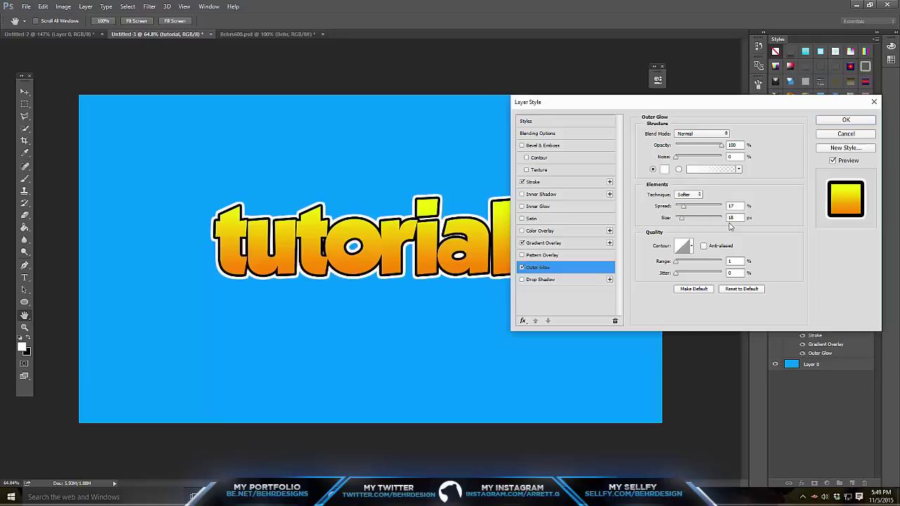
{"action": "mouse_move", "coordinate": [680, 220]}
{"action": "left_mouse_down"}
{"action": "mouse_move", "coordinate": [695, 221]}
{"action": "mouse_move", "coordinate": [683, 221]}
{"action": "left_mouse_up"}
{"action": "type", "text": "18"}
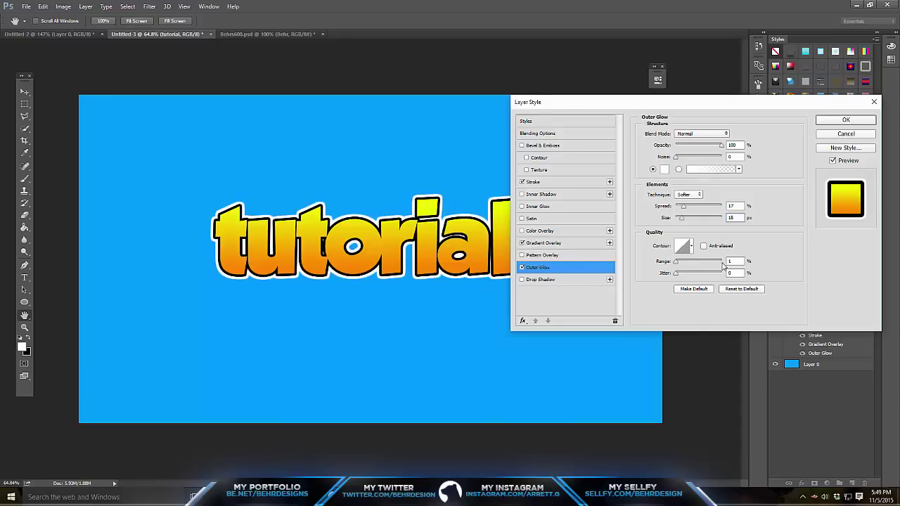
{"action": "left_click_drag", "start_coordinate": [681, 265], "coordinate": [696, 263]}
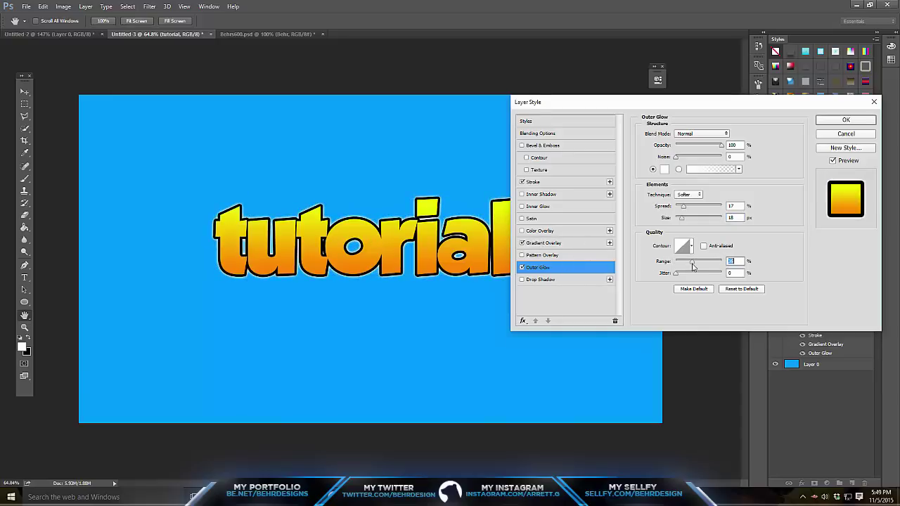
{"action": "key", "text": "Return"}
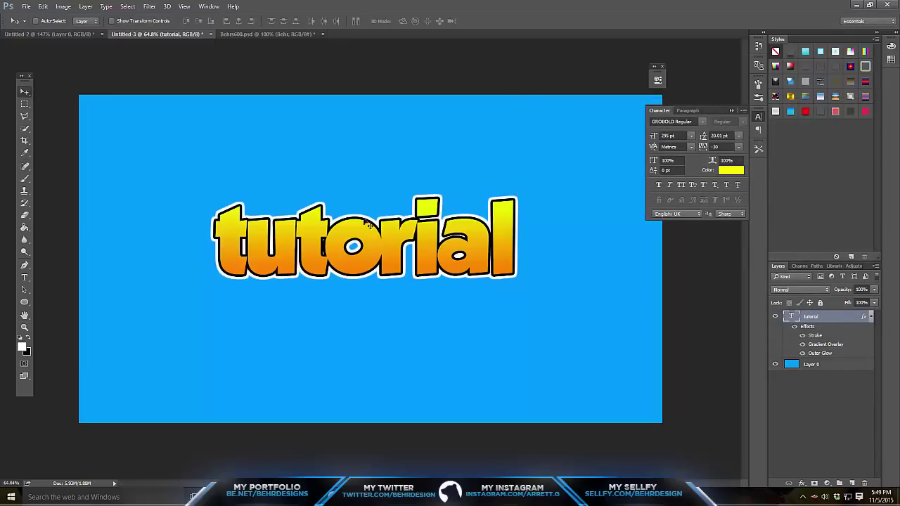
- Duplicate the tutorial layer and set the original layer's Stroke size to 32 px
{"action": "key", "text": "ctrl+j"}
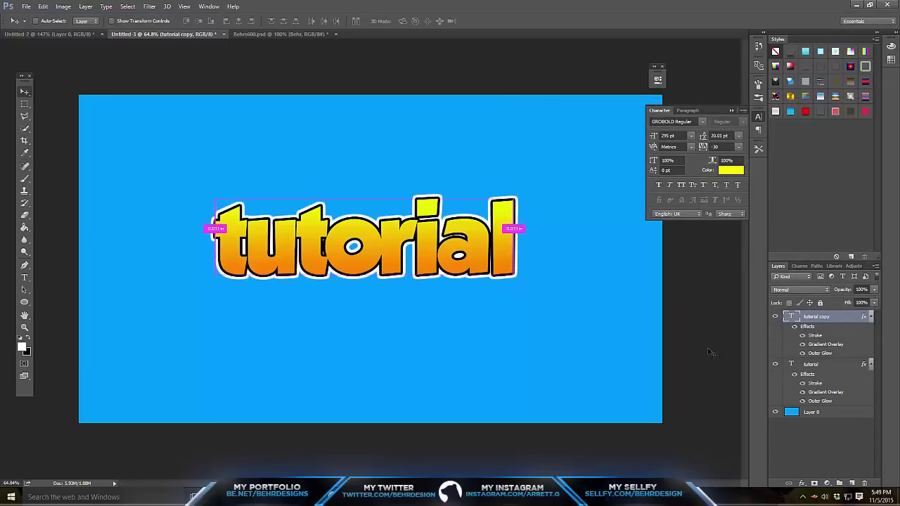
{"action": "left_click", "coordinate": [871, 317]}
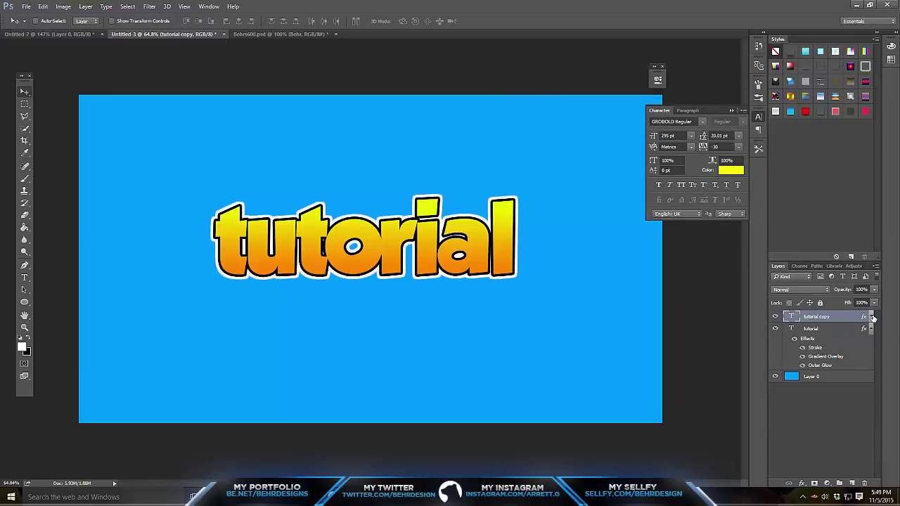
{"action": "right_click", "coordinate": [835, 333]}
{"action": "left_click", "coordinate": [624, 85]}
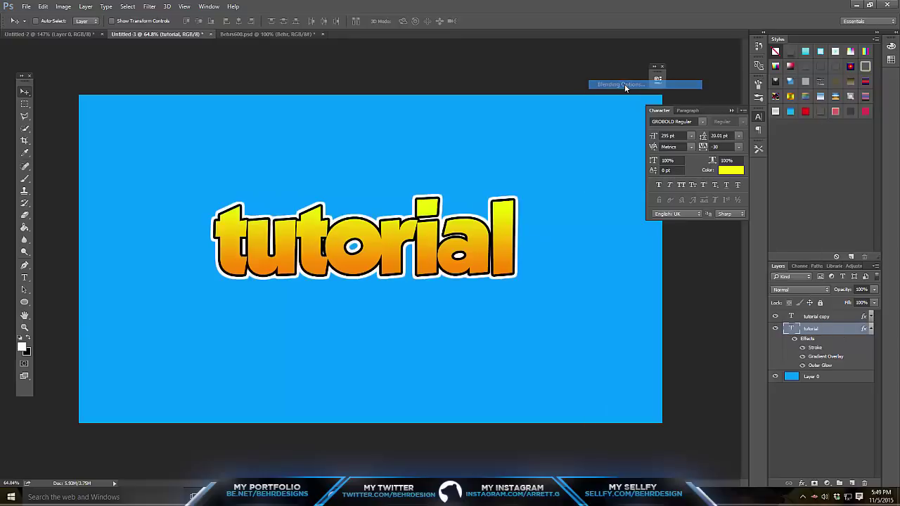
{"action": "left_click", "coordinate": [541, 182]}
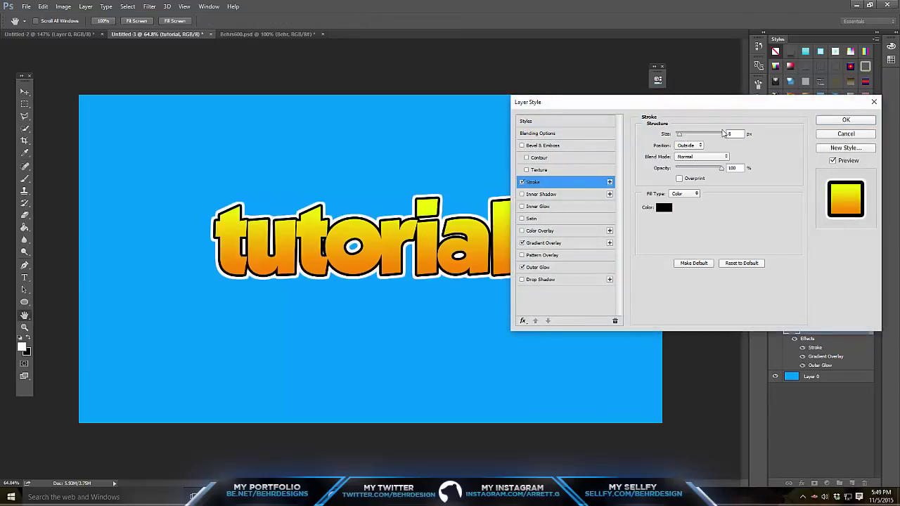
{"action": "left_click", "coordinate": [686, 134]}
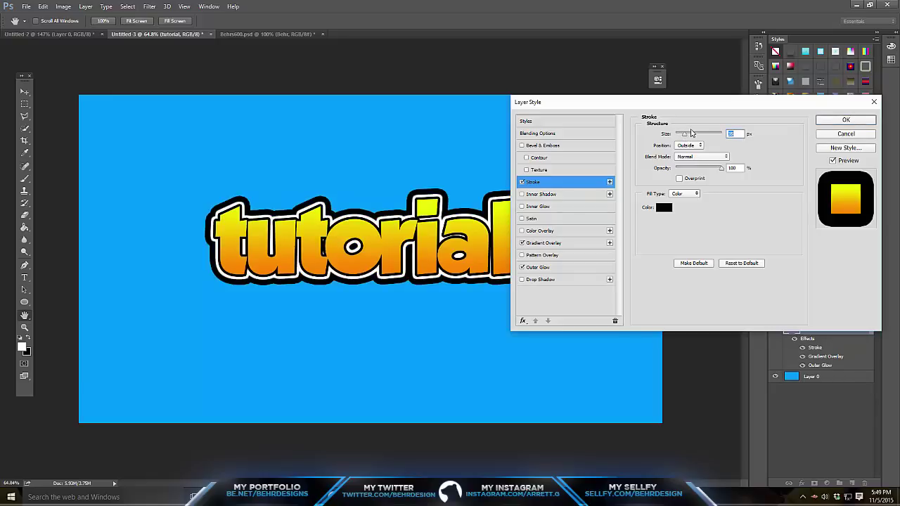
{"action": "type", "text": "3"}
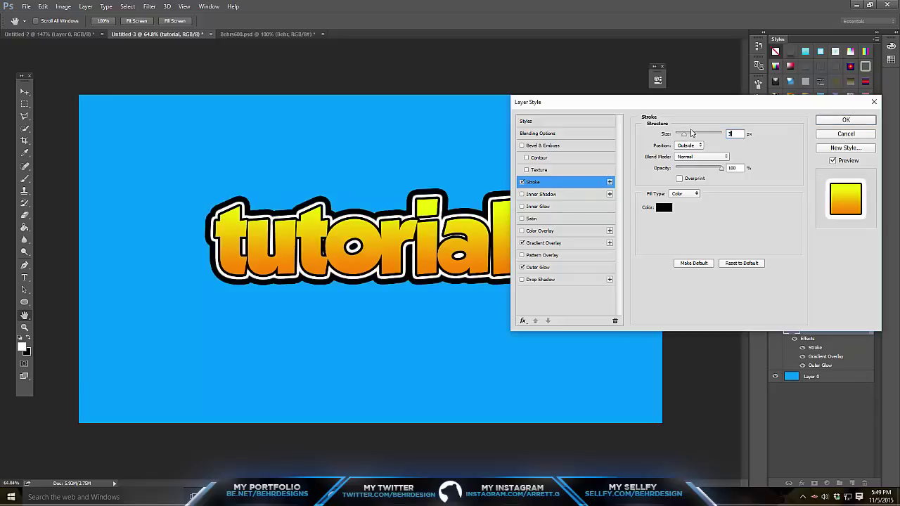
{"action": "type", "text": "2"}
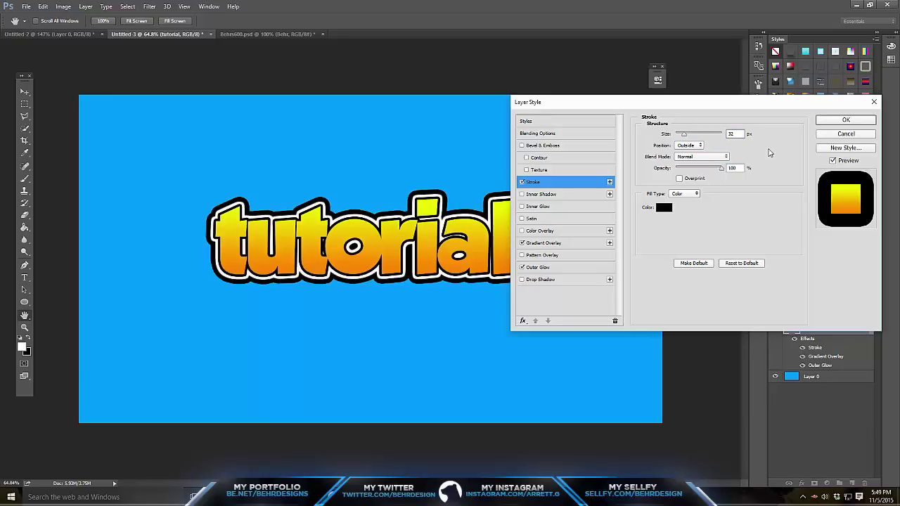
{"action": "left_click", "coordinate": [633, 128]}
{"action": "left_click", "coordinate": [832, 122]}
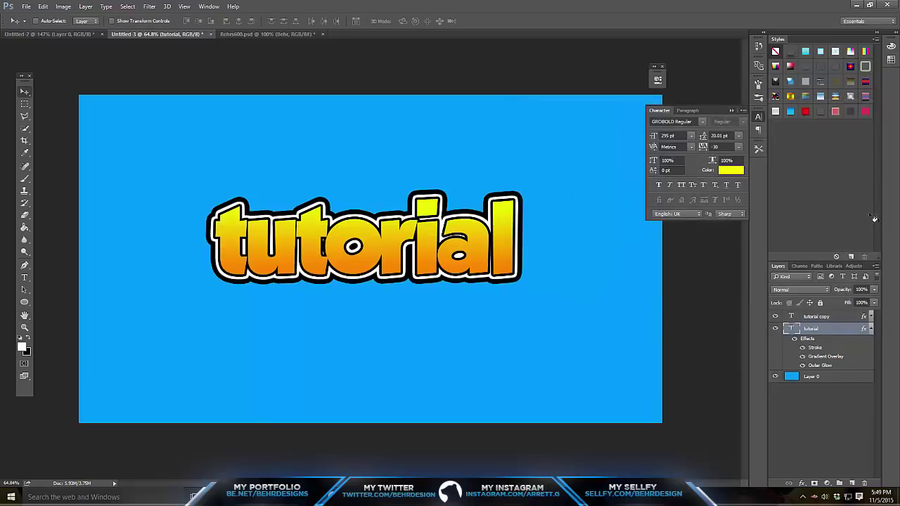
- Duplicate the layer as 'tutorial copy 2' and select the original tutorial layer
{"action": "key", "text": "ctrl+j"}
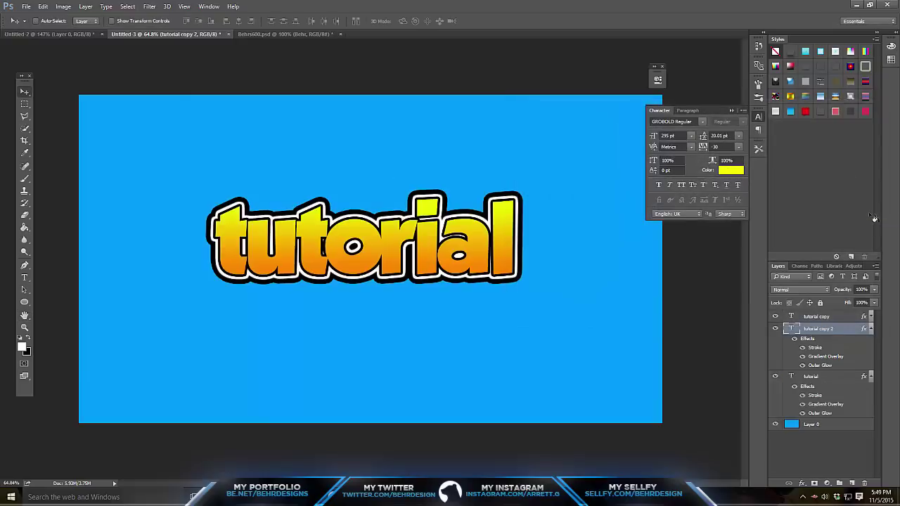
{"action": "left_click", "coordinate": [872, 329]}
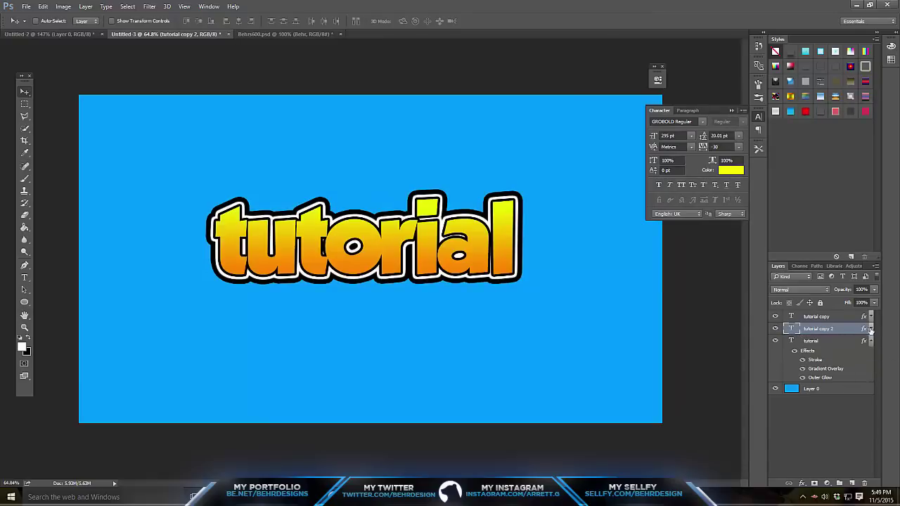
{"action": "left_click", "coordinate": [813, 342]}
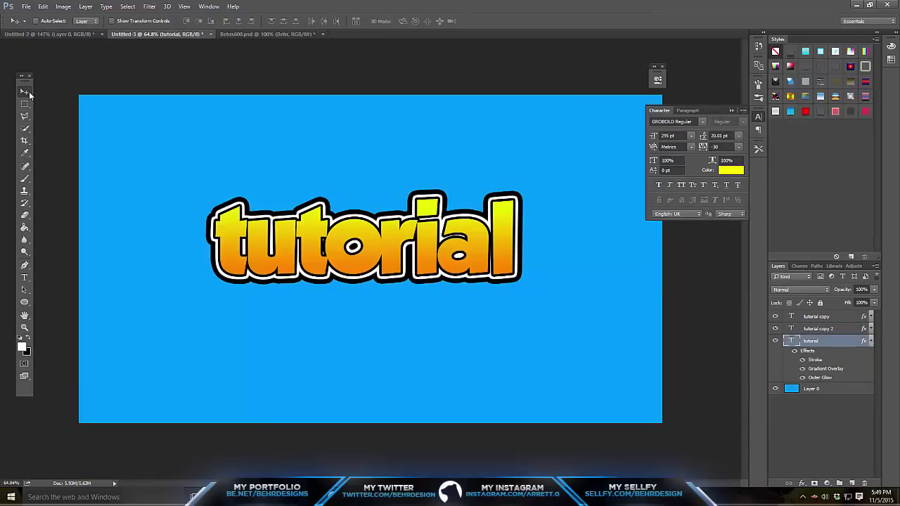
- Nudge the original tutorial layer down and right to form an offset black shadow
{"action": "key", "text": "Down"}
{"action": "key", "text": "Down"}
{"action": "key", "text": "Down"}
{"action": "key", "text": "Down"}
{"action": "key", "text": "Down"}
{"action": "key", "text": "Down"}
{"action": "key", "text": "Down"}
{"action": "key", "text": "Down"}
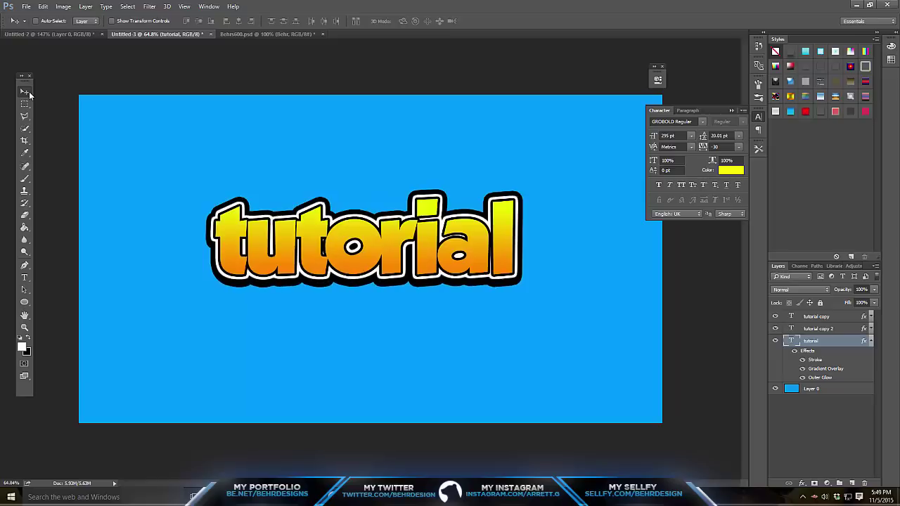
{"action": "key", "text": "Down"}
{"action": "key", "text": "Down"}
{"action": "key", "text": "Down"}
{"action": "key", "text": "Down"}
{"action": "key", "text": "Down"}
{"action": "key", "text": "Down"}
{"action": "key", "text": "Down"}
{"action": "key", "text": "Down"}
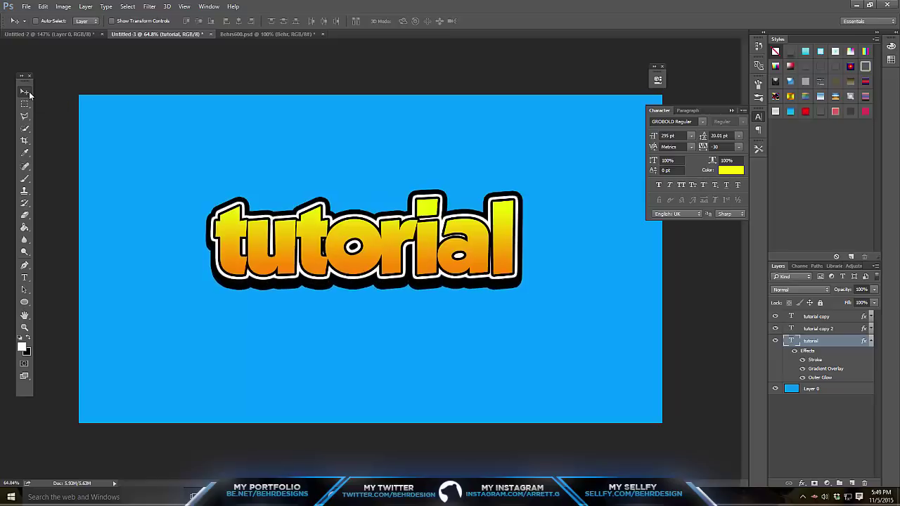
{"action": "key", "text": "Down"}
{"action": "key", "text": "Right"}
{"action": "key", "text": "Right"}
{"action": "key", "text": "Right"}
{"action": "key", "text": "Right"}
{"action": "key", "text": "Right"}
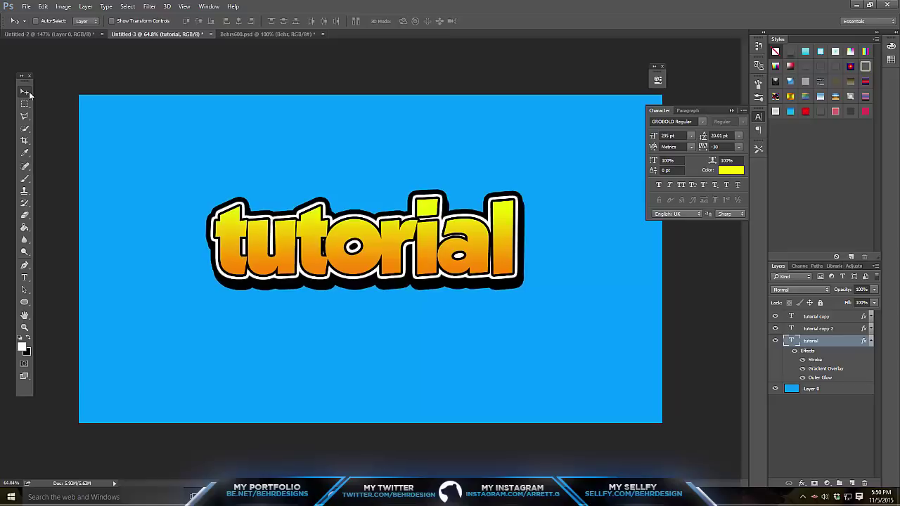
{"action": "key", "text": "Right"}
{"action": "key", "text": "Right"}
{"action": "key", "text": "Right"}
{"action": "key", "text": "Right"}
{"action": "key", "text": "Down"}
{"action": "key", "text": "Down"}
{"action": "key", "text": "Right"}
{"action": "key", "text": "Down"}
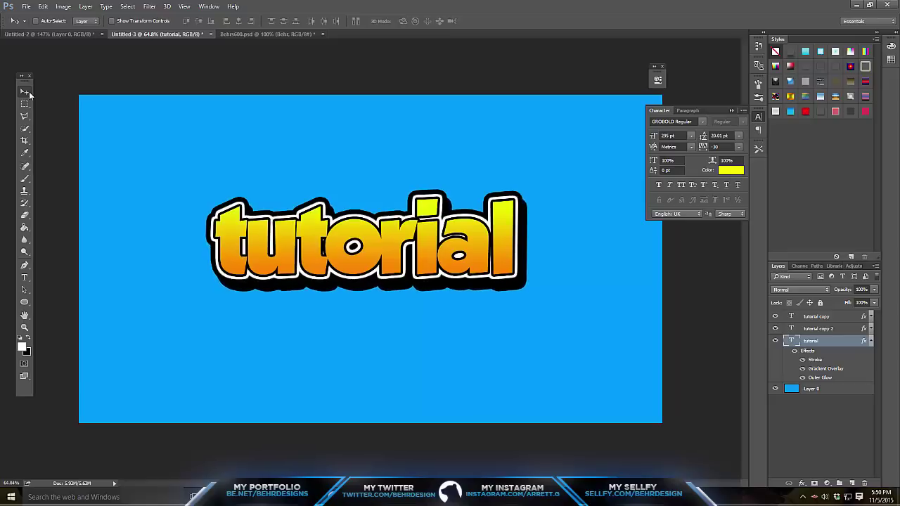
{"action": "key", "text": "Right"}
{"action": "key", "text": "Down"}
{"action": "key", "text": "Right"}
{"action": "key", "text": "Down"}
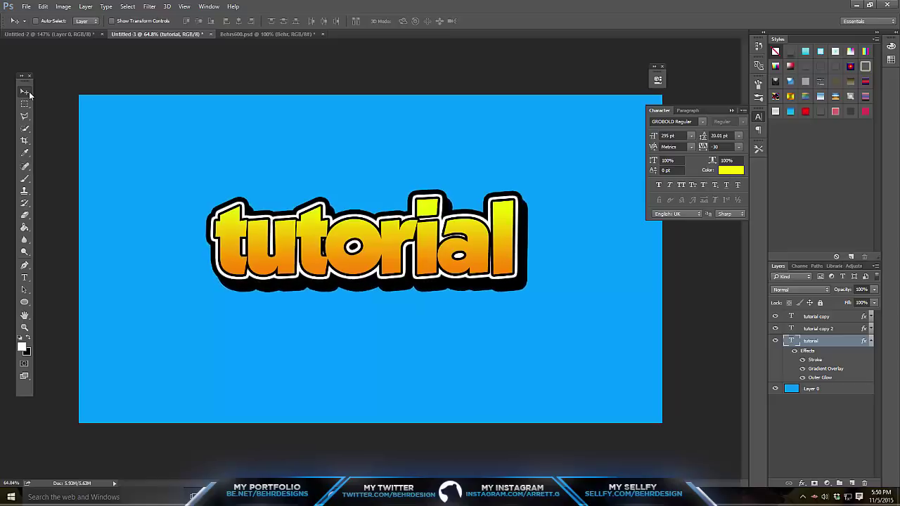
{"action": "key", "text": "Right"}
{"action": "left_click", "coordinate": [812, 388]}
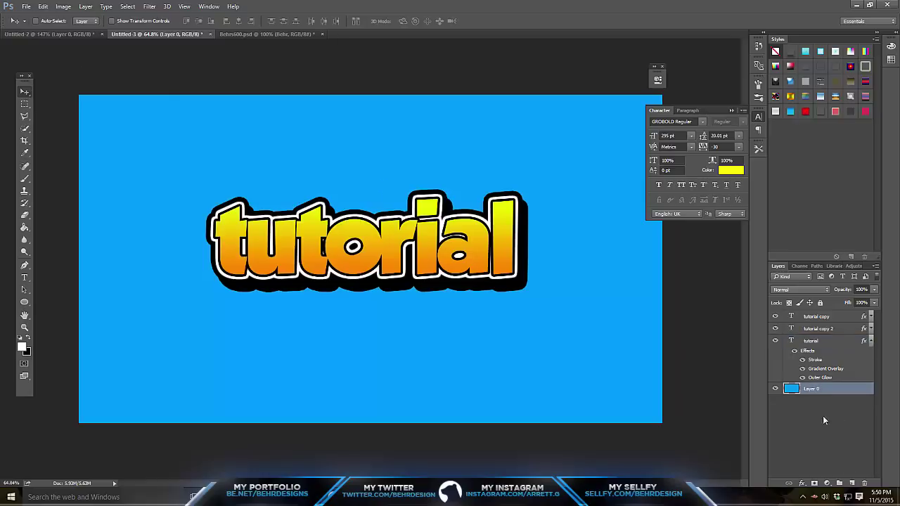
{"action": "left_click", "coordinate": [850, 483]}
{"action": "left_click", "coordinate": [25, 328]}
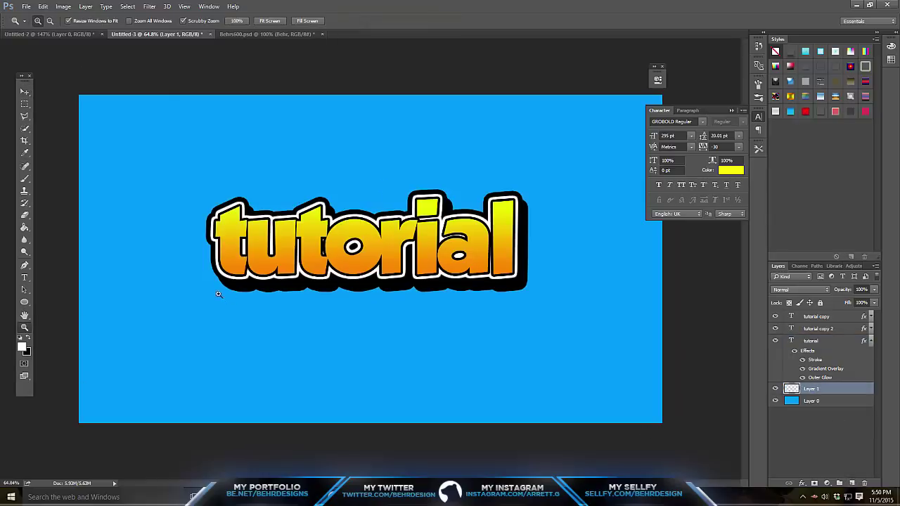
{"action": "left_click_drag", "start_coordinate": [219, 294], "coordinate": [227, 258]}
{"action": "left_click", "coordinate": [24, 265]}
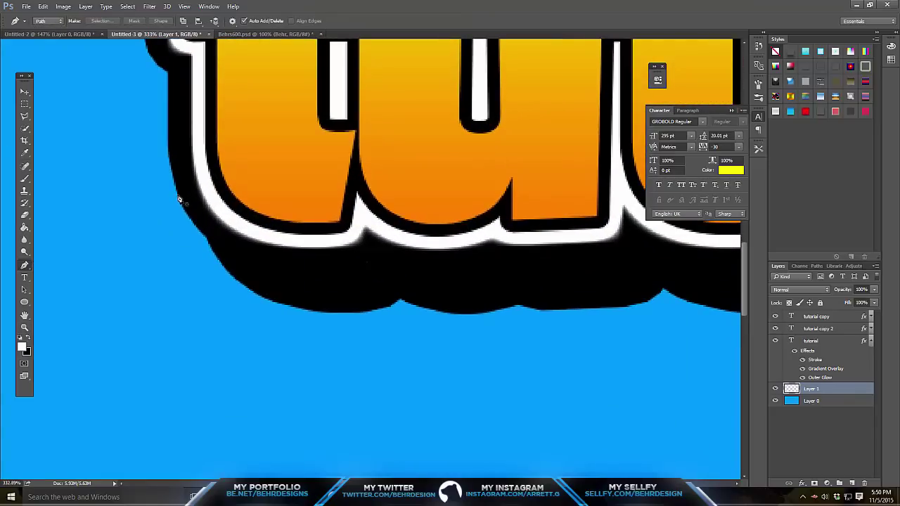
{"action": "left_click", "coordinate": [177, 196]}
{"action": "left_click_drag", "start_coordinate": [262, 299], "coordinate": [313, 322]}
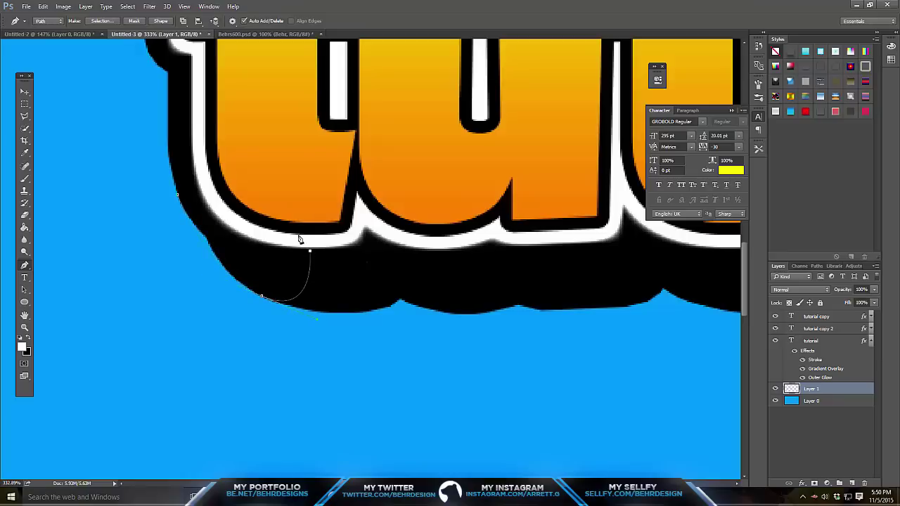
{"action": "right_click", "coordinate": [211, 190]}
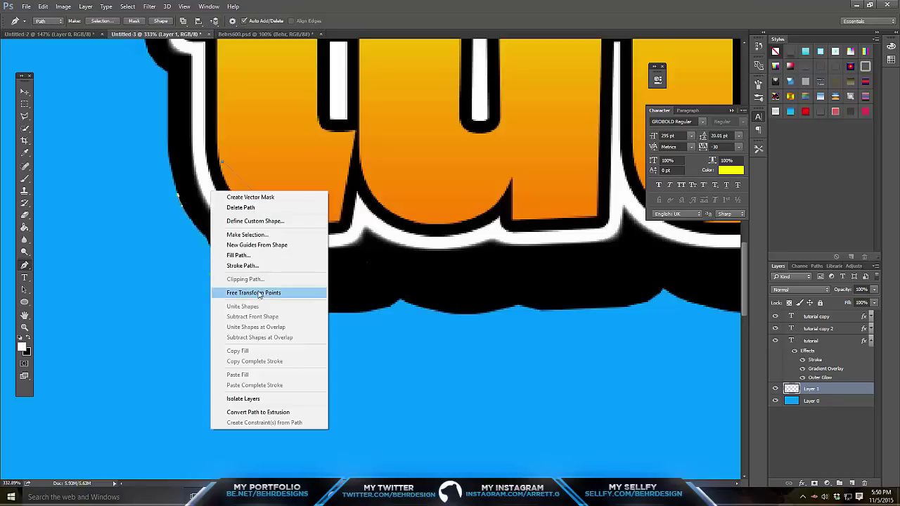
{"action": "left_click", "coordinate": [260, 256]}
{"action": "left_click", "coordinate": [455, 139]}
{"action": "left_click", "coordinate": [445, 160]}
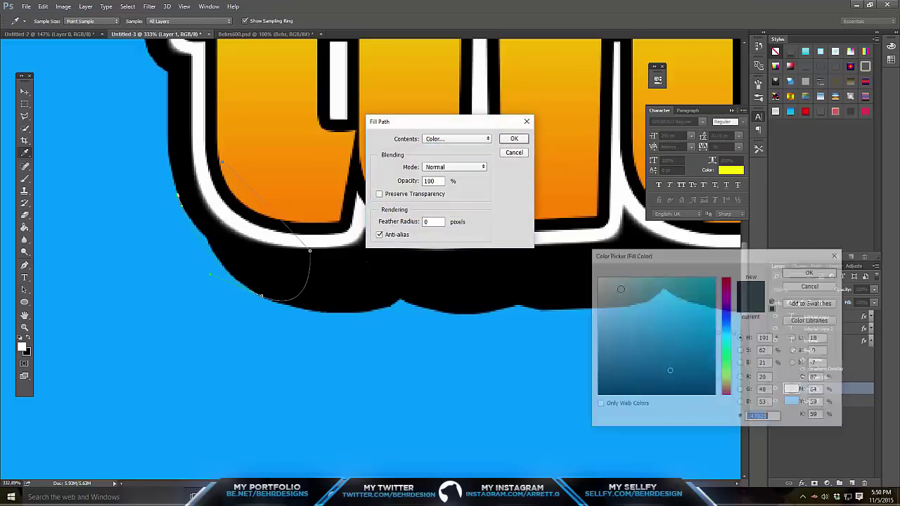
{"action": "left_click", "coordinate": [805, 270]}
{"action": "left_click", "coordinate": [513, 138]}
{"action": "right_click", "coordinate": [496, 153]}
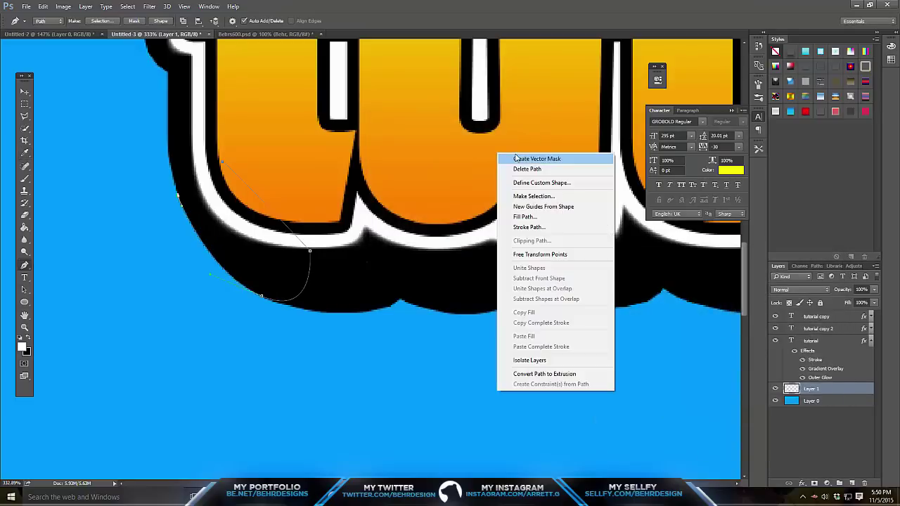
{"action": "left_click", "coordinate": [523, 169]}
{"action": "left_click", "coordinate": [24, 327]}
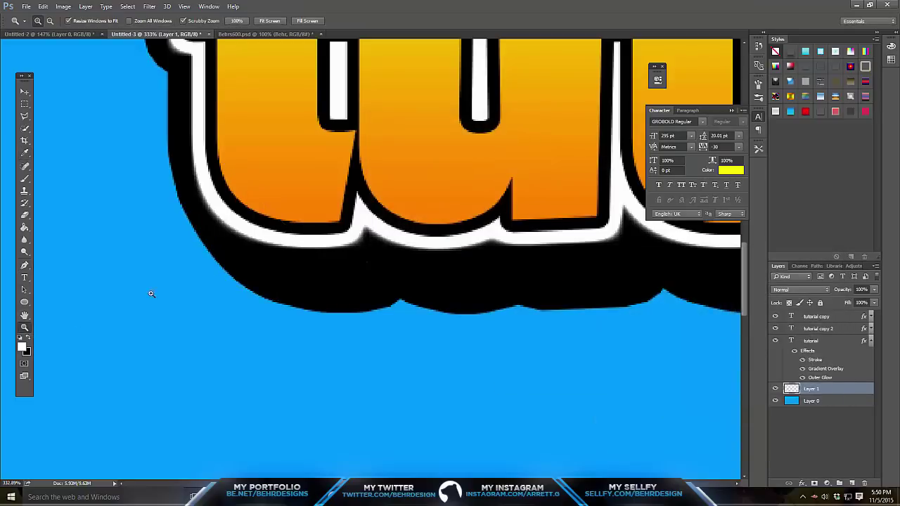
{"action": "scroll", "coordinate": [150, 296], "scroll_direction": "down", "scroll_amount": 4}
{"action": "scroll", "coordinate": [261, 248], "scroll_direction": "up", "scroll_amount": 3}
{"action": "scroll", "coordinate": [246, 207], "scroll_direction": "up", "scroll_amount": 4}
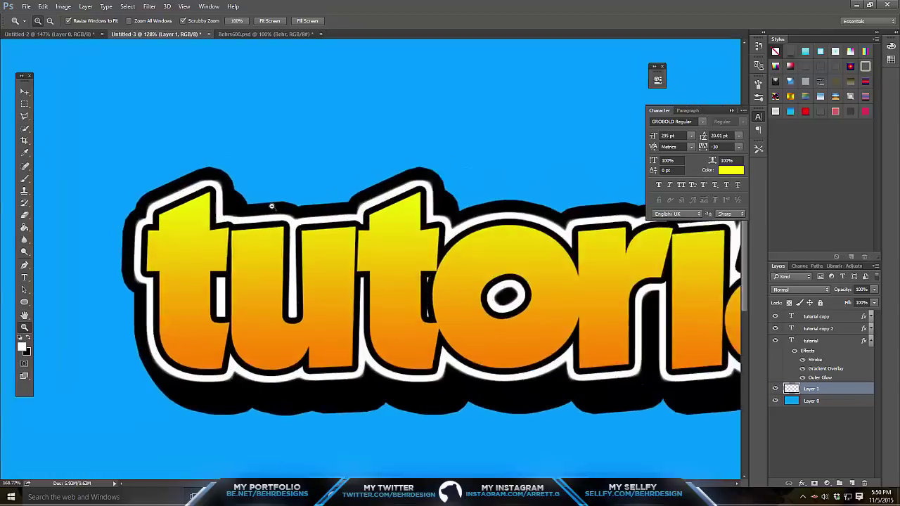
{"action": "left_click", "coordinate": [24, 265]}
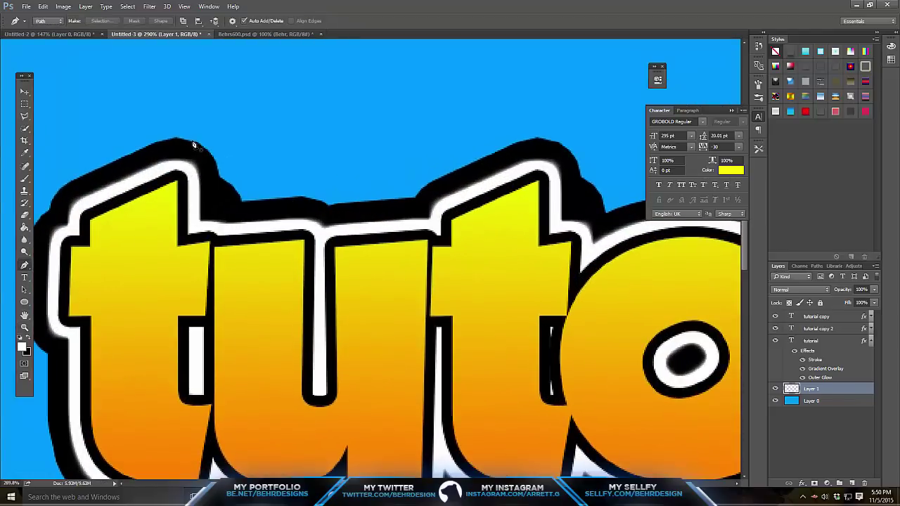
{"action": "left_click", "coordinate": [182, 139]}
{"action": "left_click_drag", "start_coordinate": [243, 205], "coordinate": [260, 244]}
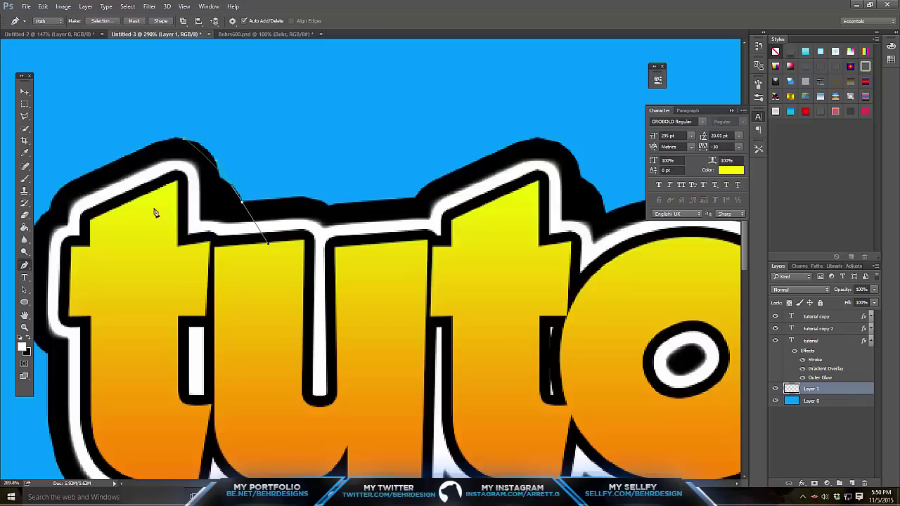
{"action": "right_click", "coordinate": [155, 209]}
{"action": "left_click", "coordinate": [176, 225]}
{"action": "key", "text": "z"}
{"action": "left_click_drag", "start_coordinate": [382, 251], "coordinate": [871, 416]}
{"action": "left_click", "coordinate": [864, 483]}
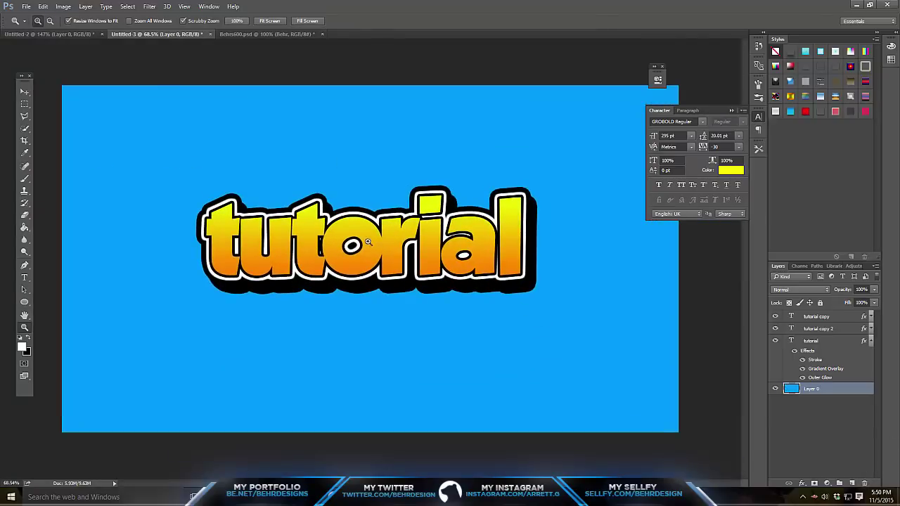
{"action": "left_click_drag", "start_coordinate": [366, 241], "coordinate": [664, 248]}
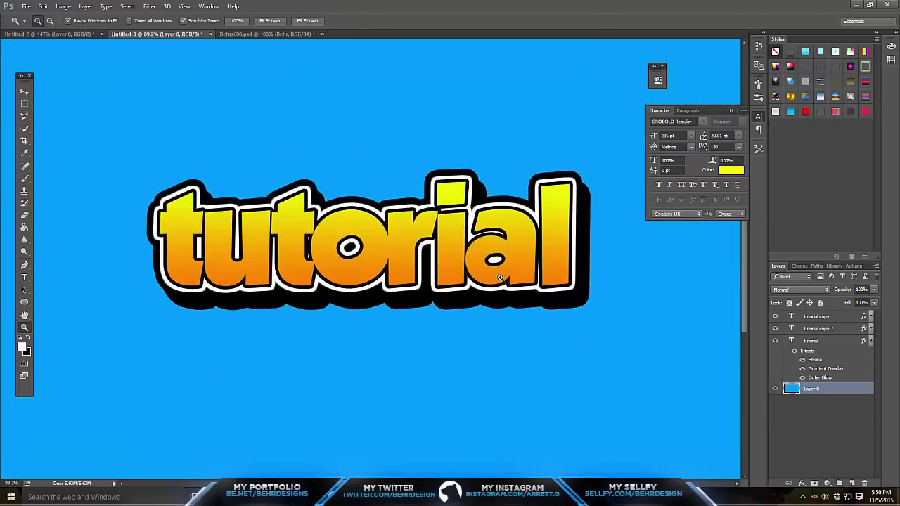
{"action": "left_click_drag", "start_coordinate": [500, 278], "coordinate": [252, 285]}
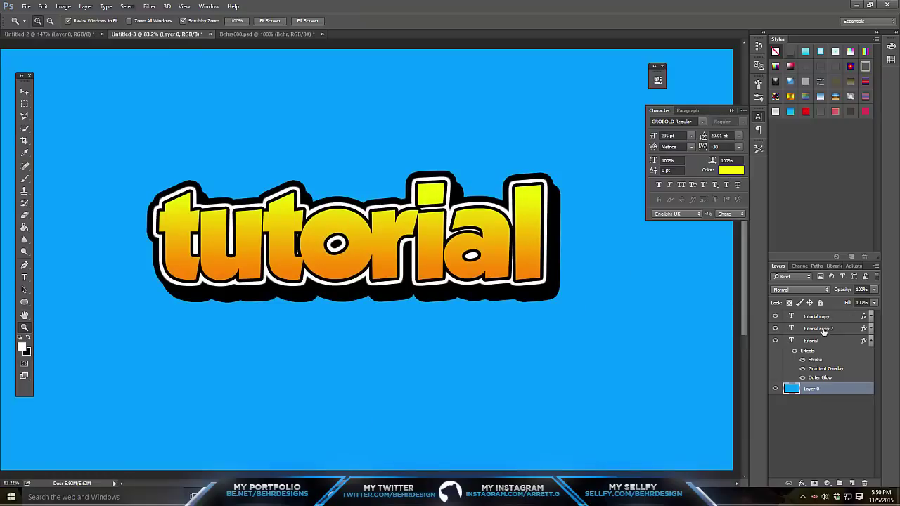
{"action": "left_click", "coordinate": [870, 342]}
{"action": "left_click", "coordinate": [837, 320]}
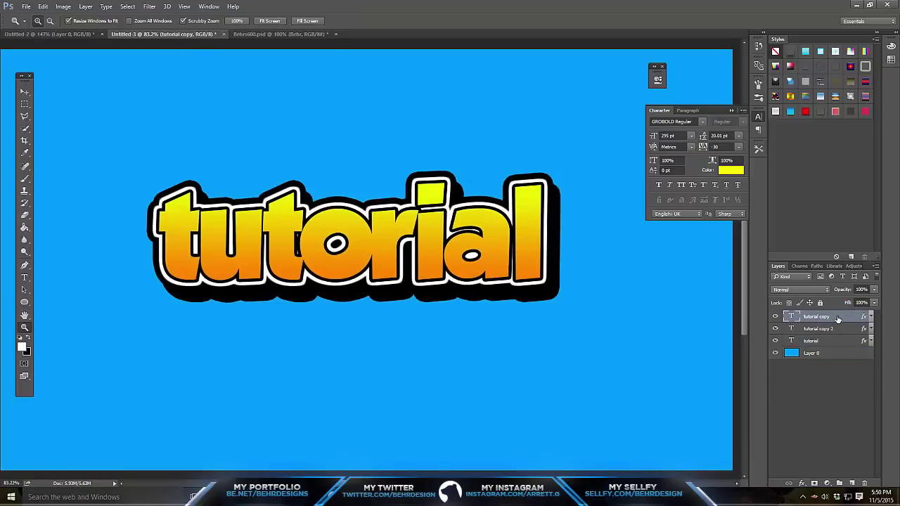
- Add an Inner Bevel (depth 164%, size 10 px) with a white highlight to tutorial copy
{"action": "right_click", "coordinate": [837, 320]}
{"action": "key", "text": "Escape"}
{"action": "key", "text": "h"}
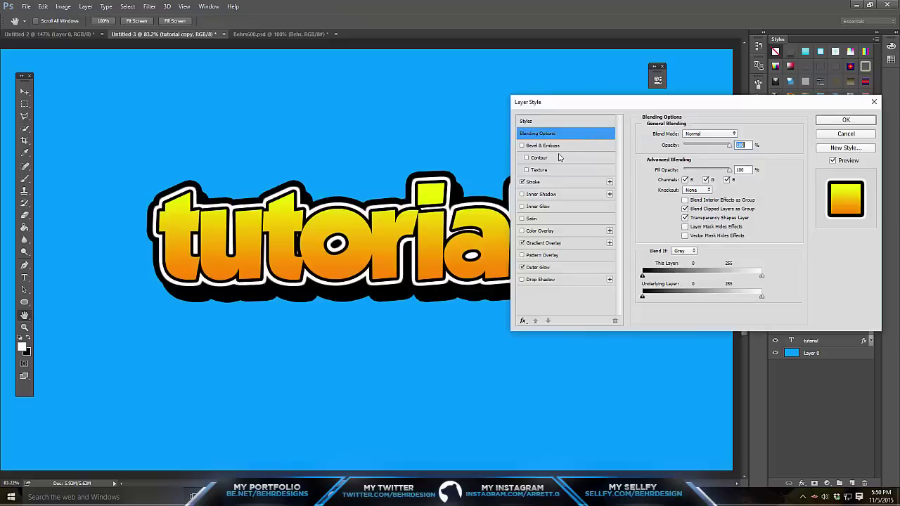
{"action": "left_click", "coordinate": [522, 145]}
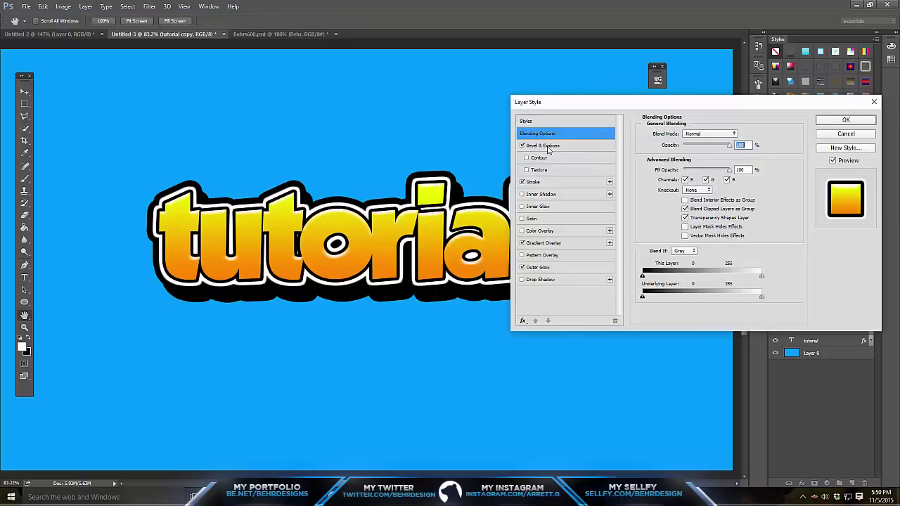
{"action": "left_click", "coordinate": [548, 149]}
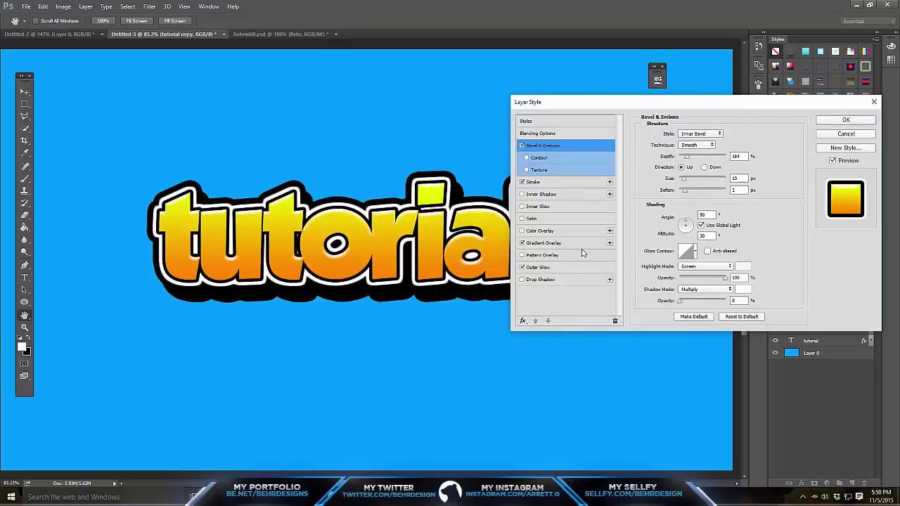
{"action": "double_click", "coordinate": [735, 277]}
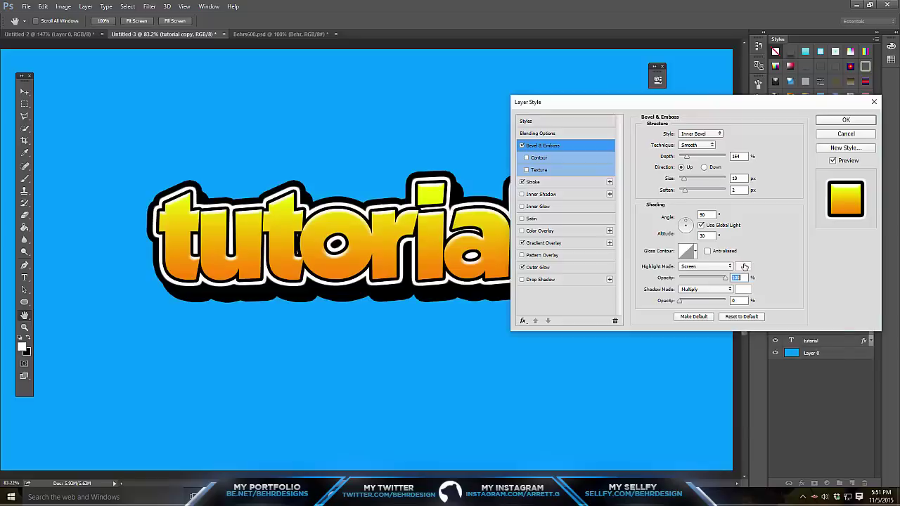
{"action": "left_click", "coordinate": [744, 266]}
{"action": "left_click", "coordinate": [787, 272]}
- Set the bevel shadow opacity to 0 and highlight opacity to 100%
{"action": "left_click", "coordinate": [748, 290]}
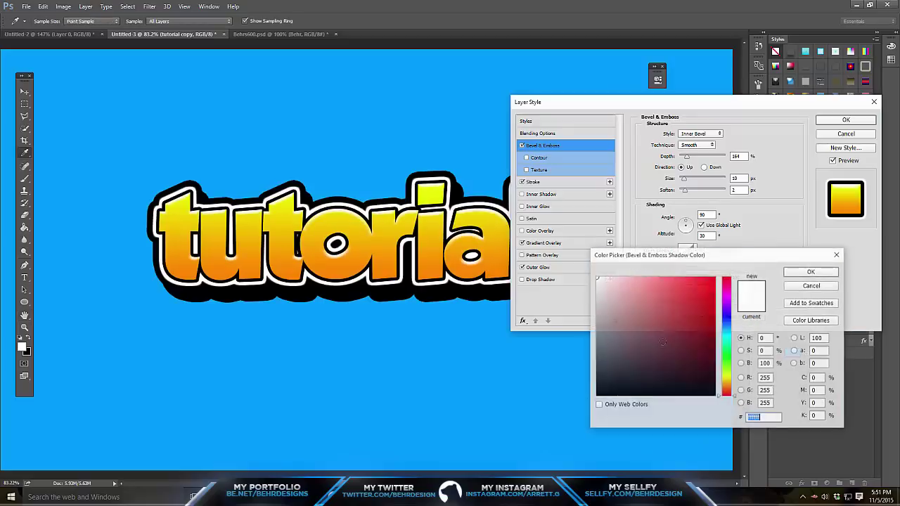
{"action": "type", "text": "000000"}
{"action": "left_click", "coordinate": [809, 267]}
{"action": "left_click_drag", "start_coordinate": [680, 301], "coordinate": [746, 302]}
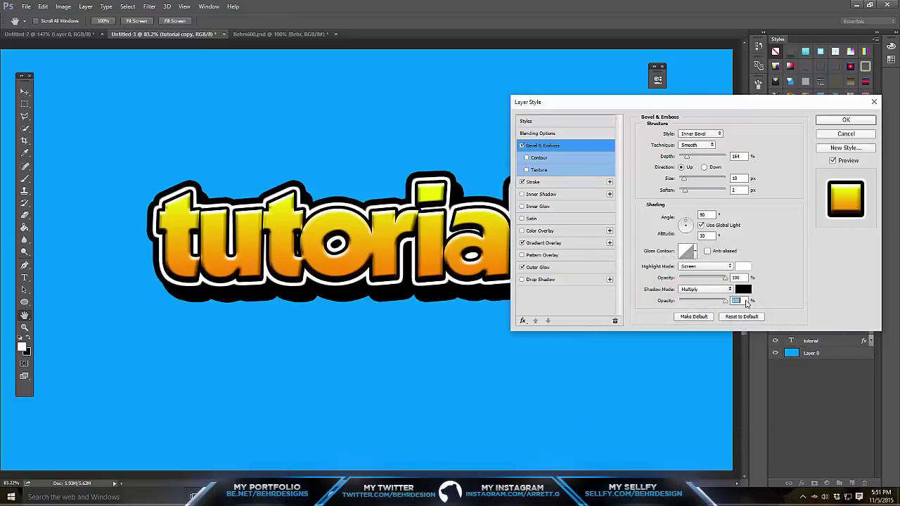
{"action": "type", "text": "0"}
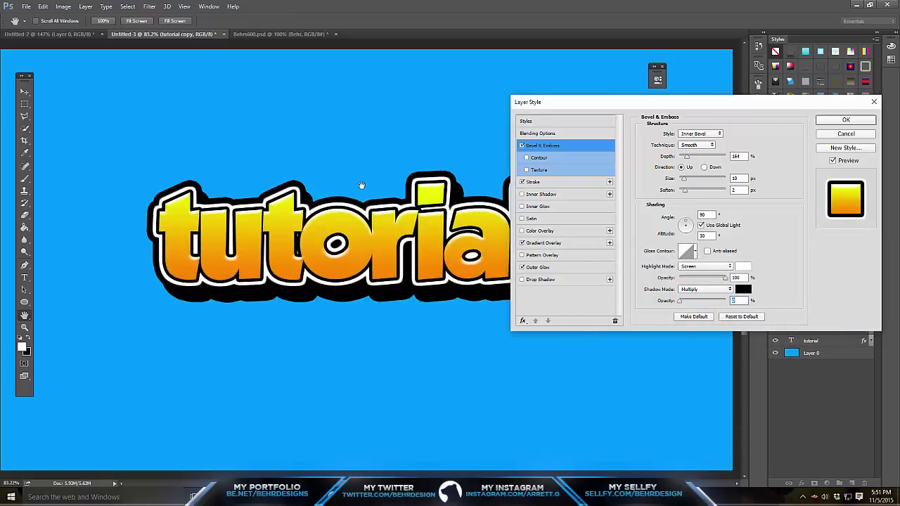
{"action": "left_click", "coordinate": [743, 290]}
{"action": "type", "text": "ffffff"}
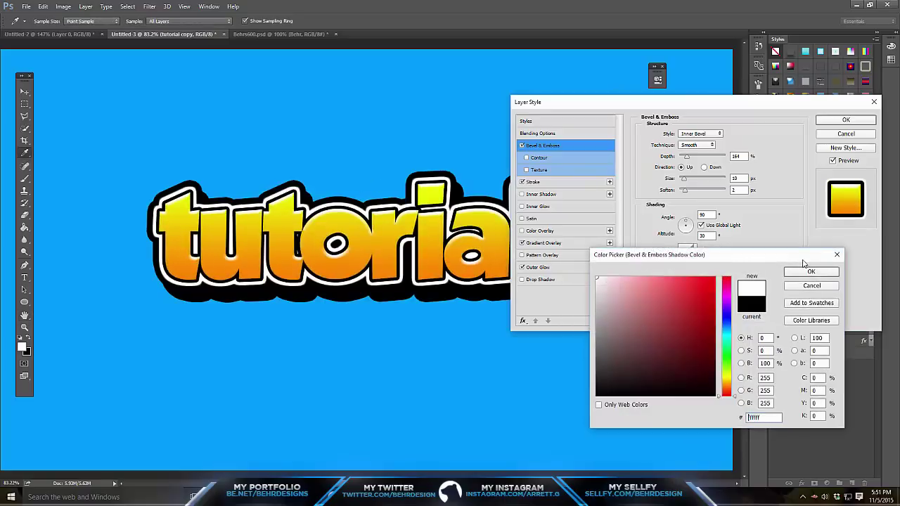
{"action": "left_click", "coordinate": [809, 267]}
{"action": "type", "text": "50100"}
{"action": "left_click_drag", "start_coordinate": [725, 278], "coordinate": [678, 277]}
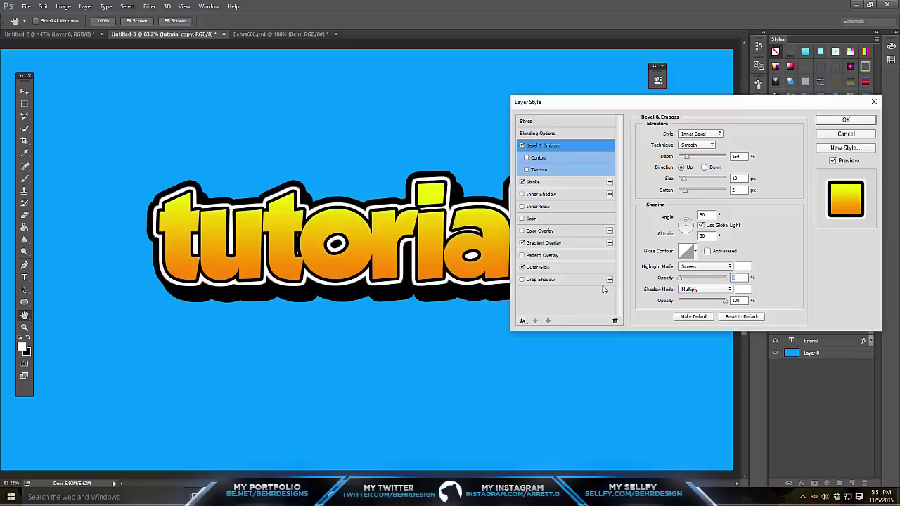
{"action": "left_click", "coordinate": [743, 290]}
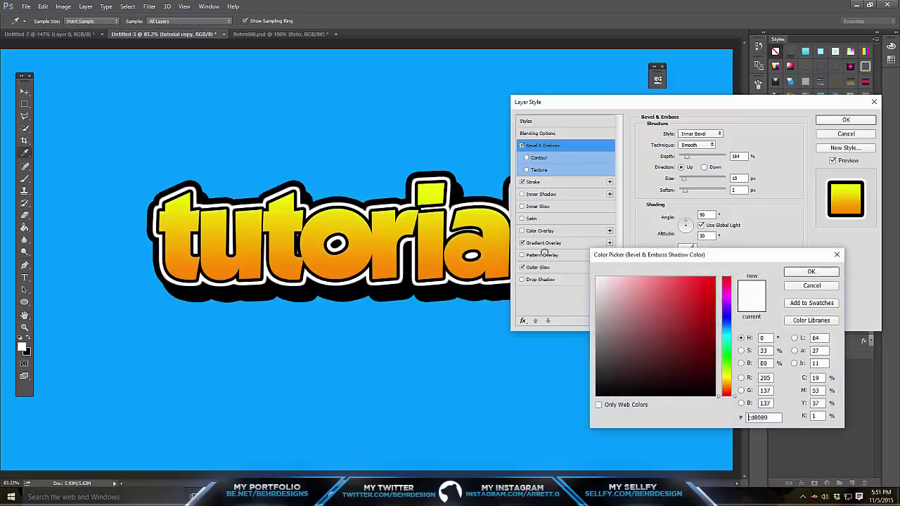
{"action": "type", "text": "000000"}
{"action": "left_click", "coordinate": [806, 265]}
{"action": "left_click", "coordinate": [679, 301]}
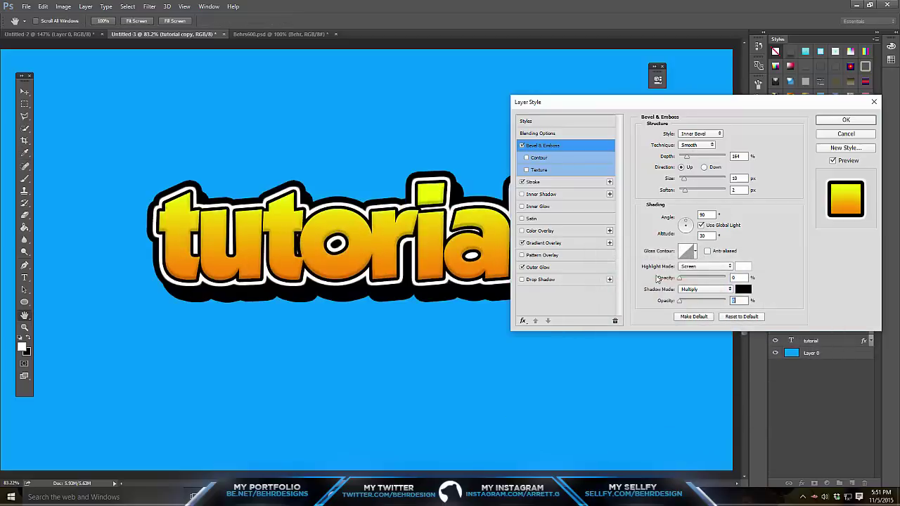
{"action": "left_click_drag", "start_coordinate": [679, 277], "coordinate": [725, 278]}
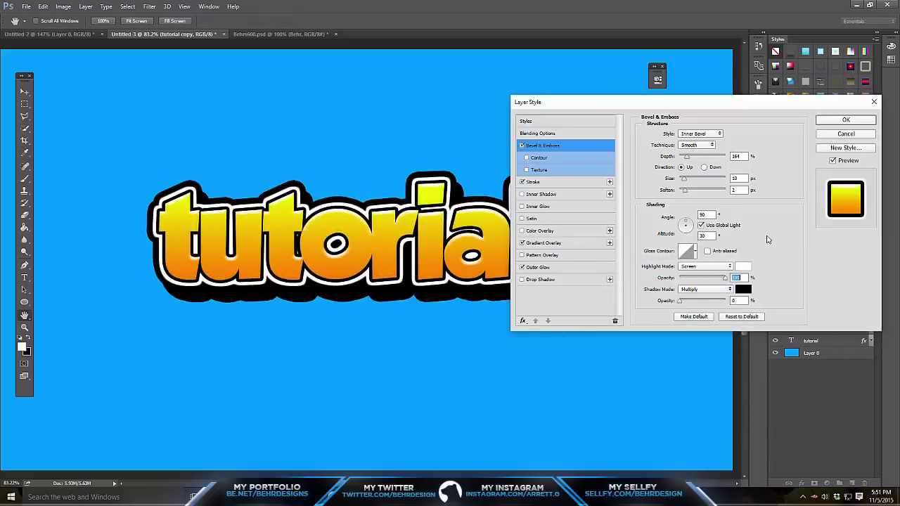
- Tweak bevel Soften, Size (8 px) and Depth, keep Smooth technique, and apply
{"action": "left_click_drag", "start_coordinate": [685, 190], "coordinate": [666, 204]}
{"action": "mouse_move", "coordinate": [684, 179]}
{"action": "left_mouse_down"}
{"action": "mouse_move", "coordinate": [693, 182]}
{"action": "mouse_move", "coordinate": [683, 182]}
{"action": "left_mouse_up"}
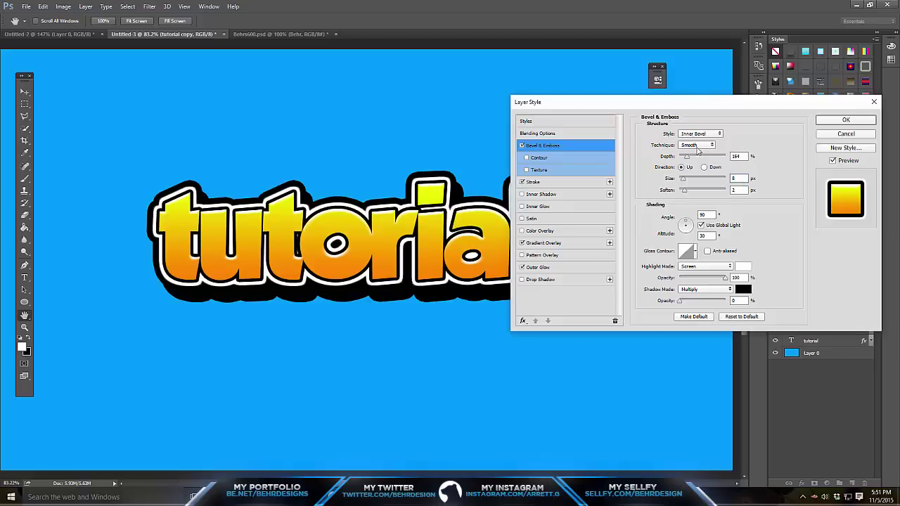
{"action": "mouse_move", "coordinate": [690, 158]}
{"action": "left_mouse_down"}
{"action": "mouse_move", "coordinate": [739, 158]}
{"action": "mouse_move", "coordinate": [686, 157]}
{"action": "left_mouse_up"}
{"action": "left_click", "coordinate": [709, 146]}
{"action": "left_click", "coordinate": [777, 147]}
{"action": "left_click", "coordinate": [833, 120]}
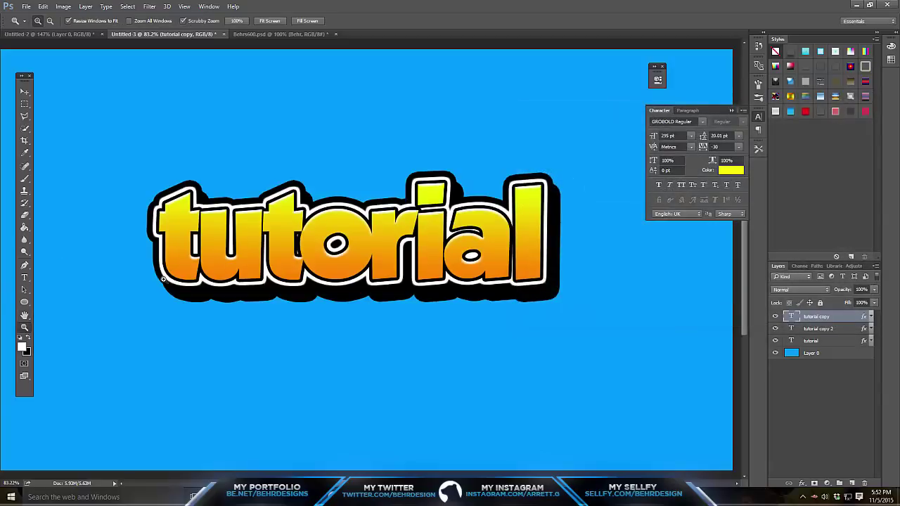
- Drag the white halftone dot layer from Behrs600.psd into the blue tutorial document
{"action": "mouse_move", "coordinate": [367, 216]}
{"action": "left_mouse_down"}
{"action": "mouse_move", "coordinate": [330, 212]}
{"action": "mouse_move", "coordinate": [365, 209]}
{"action": "left_mouse_up"}
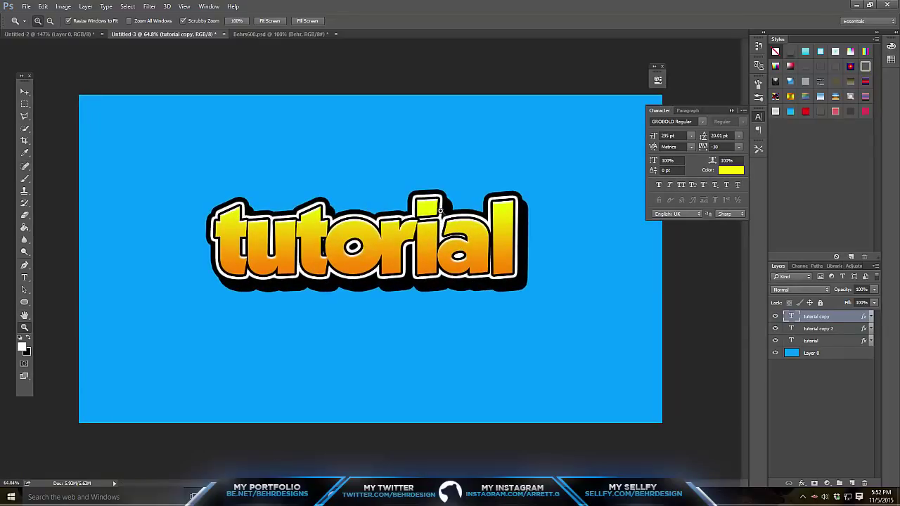
{"action": "left_click", "coordinate": [254, 34]}
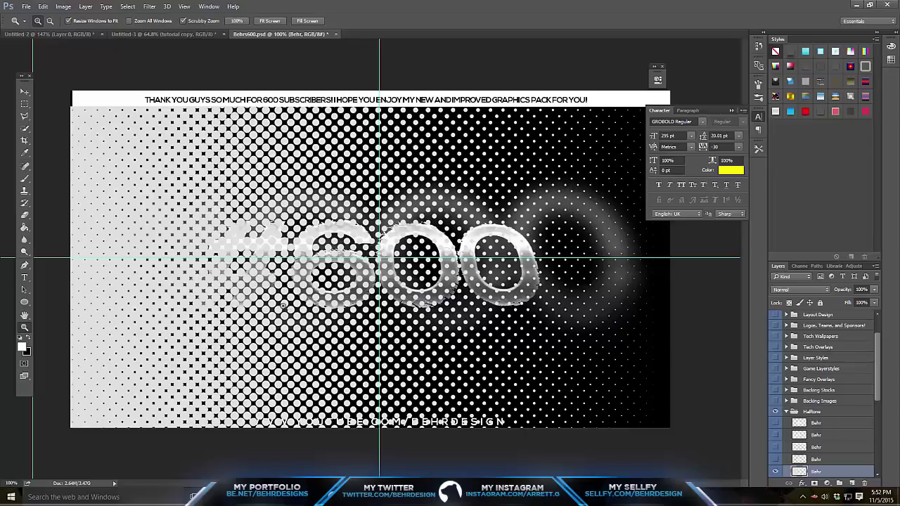
{"action": "left_click", "coordinate": [25, 92]}
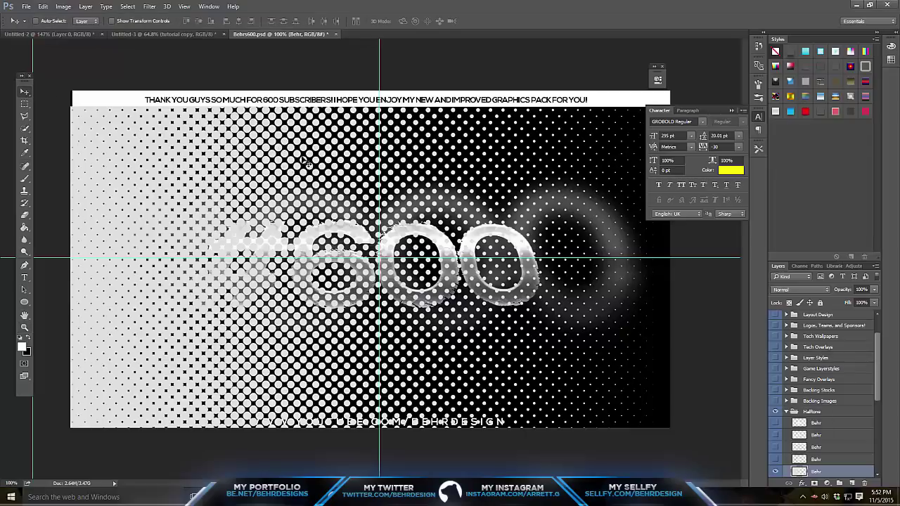
{"action": "scroll", "coordinate": [850, 357], "scroll_direction": "down", "scroll_amount": 3}
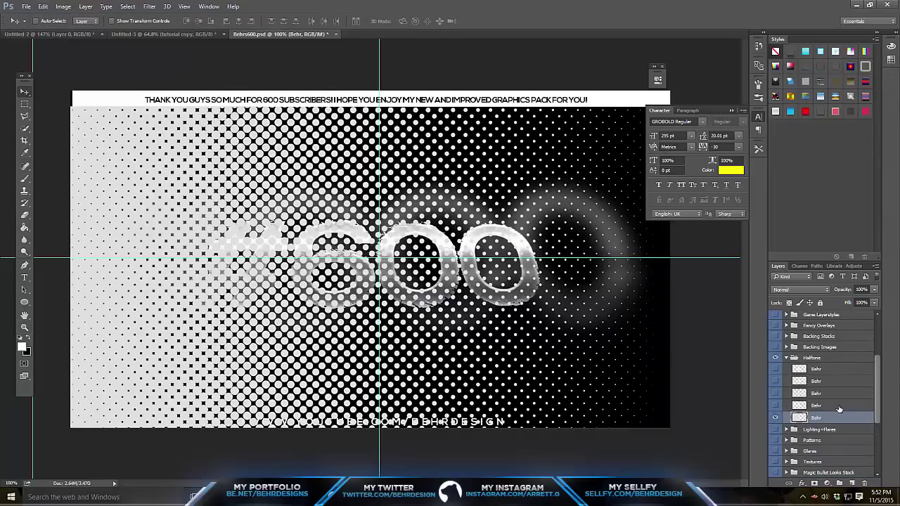
{"action": "left_click_drag", "start_coordinate": [282, 154], "coordinate": [247, 140]}
- Rotate the halftone layer 90° counter-clockwise and position it below the text
{"action": "left_click", "coordinate": [42, 7]}
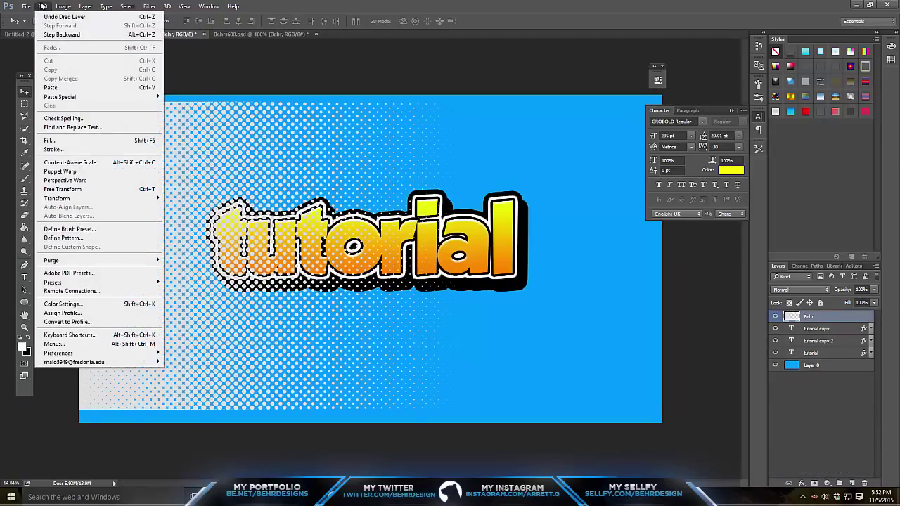
{"action": "mouse_move", "coordinate": [105, 198]}
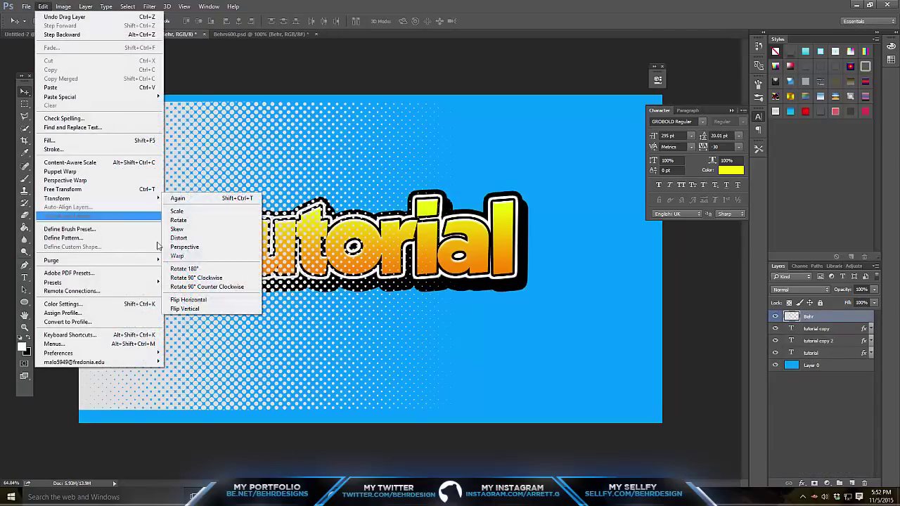
{"action": "left_click", "coordinate": [237, 288]}
{"action": "left_click_drag", "start_coordinate": [258, 285], "coordinate": [314, 392]}
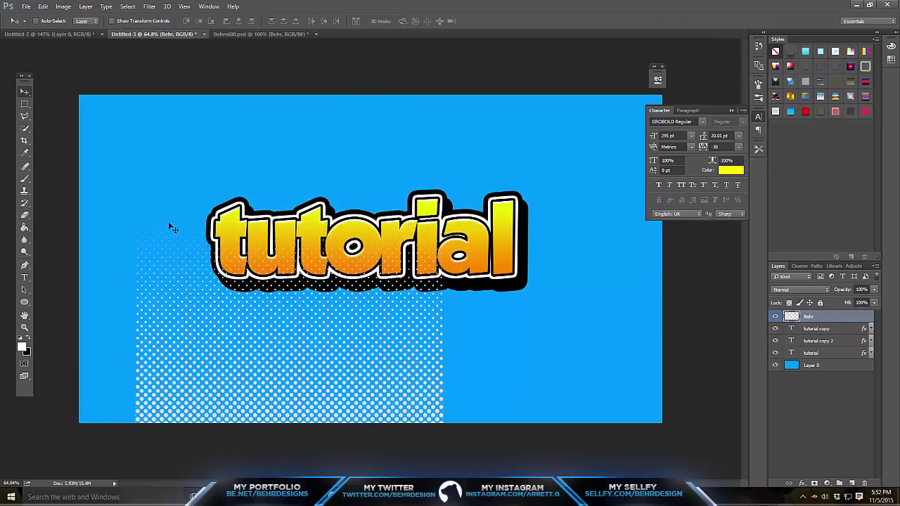
{"action": "left_click_drag", "start_coordinate": [209, 171], "coordinate": [213, 168]}
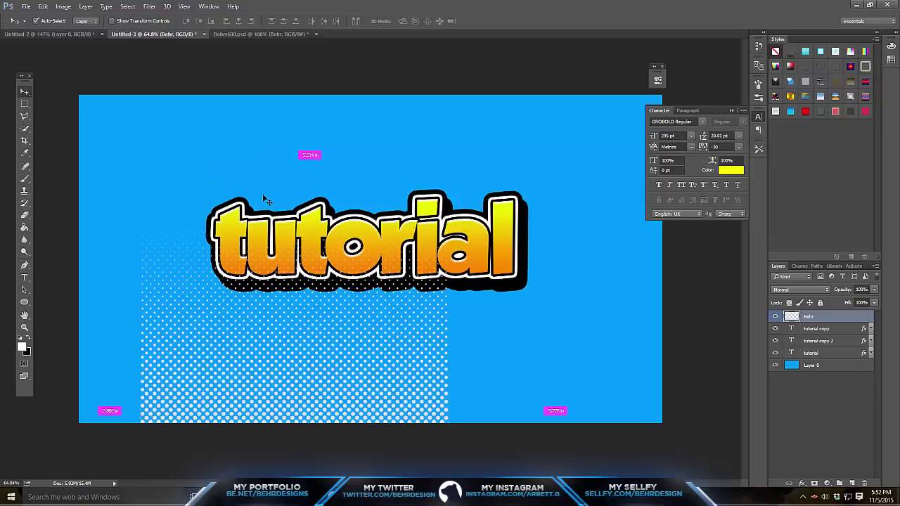
- Stretch the halftone dots wider, load the text selection, and add an empty Layer 1
{"action": "key", "text": "ctrl+t"}
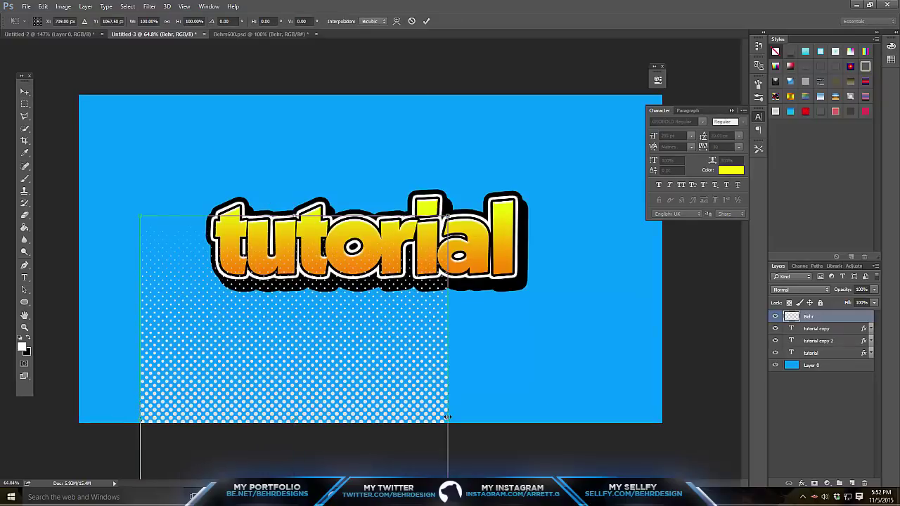
{"action": "left_click_drag", "start_coordinate": [447, 417], "coordinate": [546, 417]}
{"action": "key", "text": "Return"}
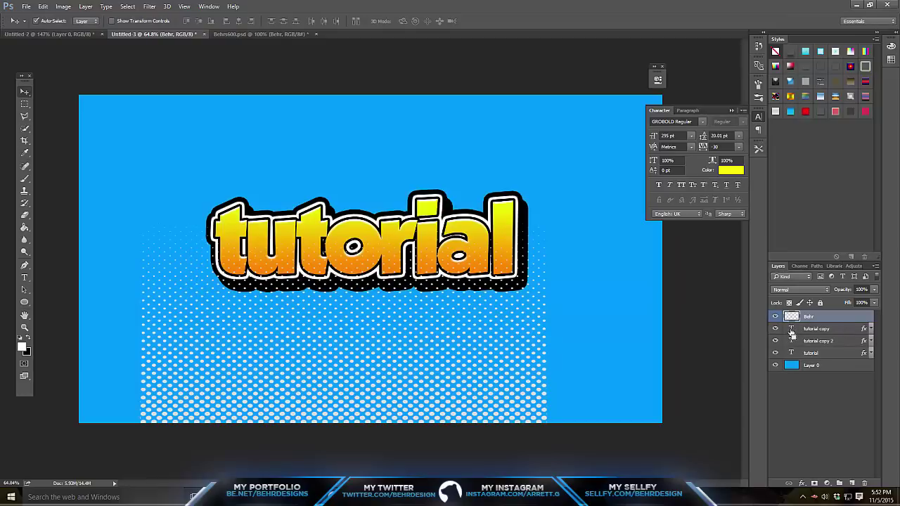
{"action": "left_click", "coordinate": [792, 329], "text": "ctrl"}
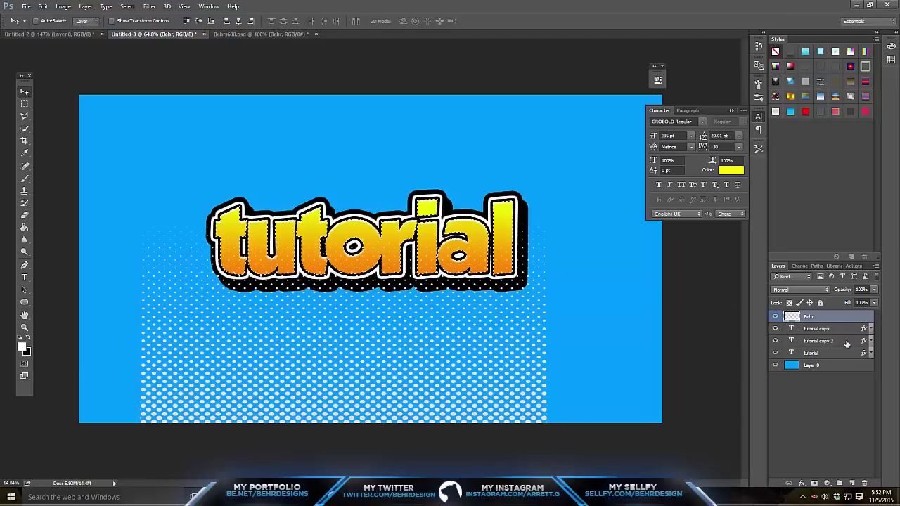
{"action": "key", "text": "ctrl+shift+alt+n"}
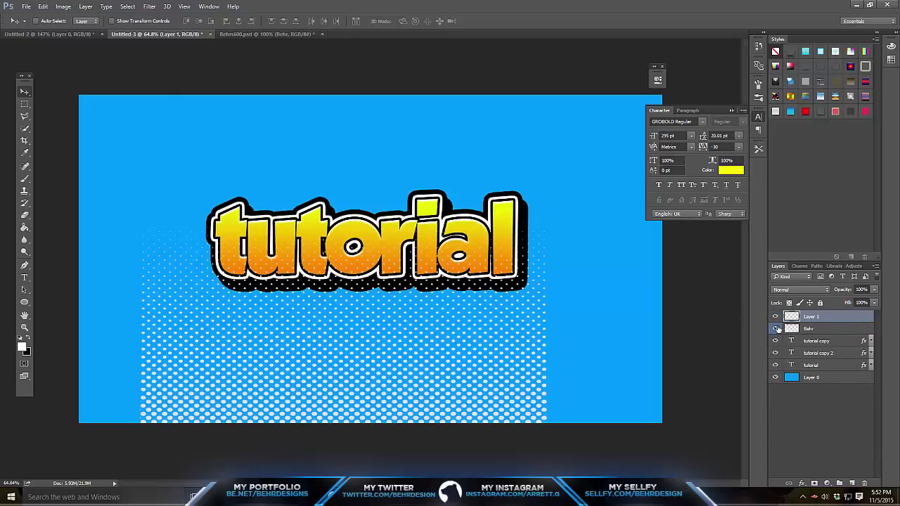
- Hide the Behr halftone layer, compare the zoomed view, and select the original tutorial text layer
{"action": "left_click", "coordinate": [776, 328]}
{"action": "left_click", "coordinate": [809, 331]}
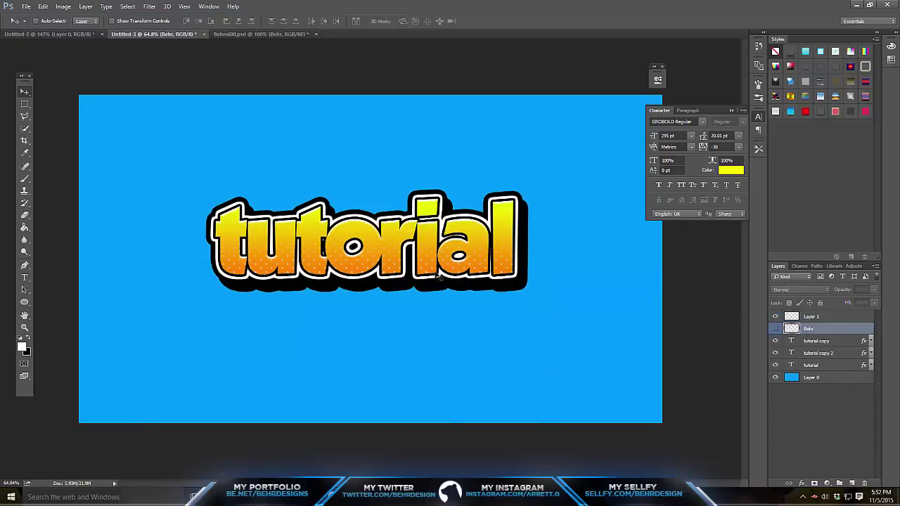
{"action": "left_click", "coordinate": [24, 327]}
{"action": "left_click_drag", "start_coordinate": [371, 261], "coordinate": [344, 237]}
{"action": "left_click", "coordinate": [342, 260]}
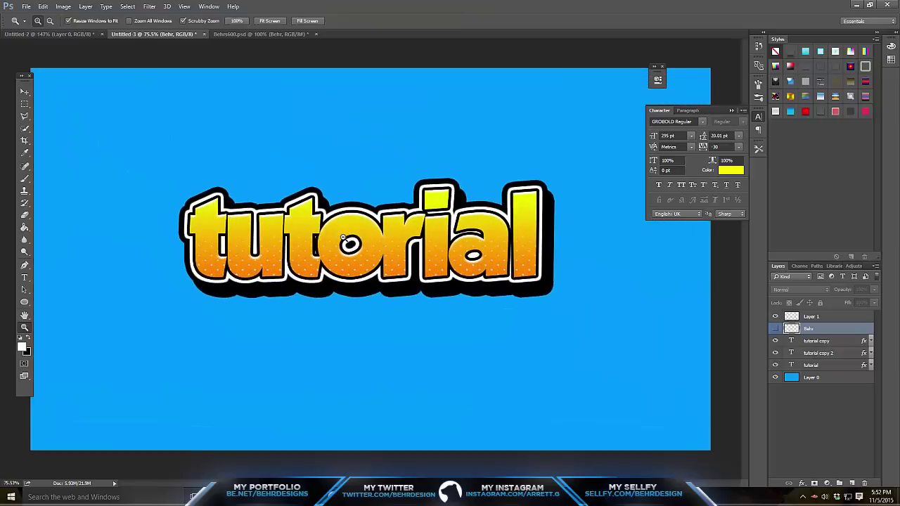
{"action": "left_click", "coordinate": [775, 329]}
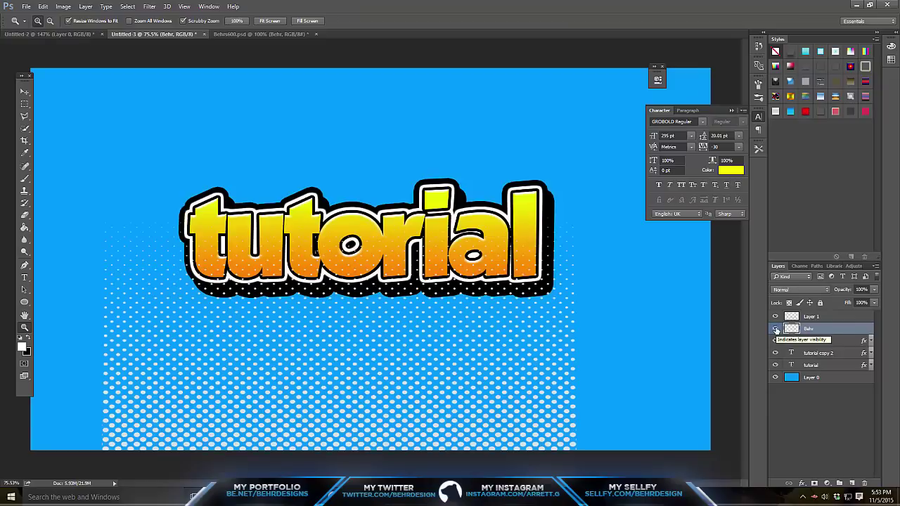
{"action": "left_click", "coordinate": [775, 329]}
{"action": "left_click_drag", "start_coordinate": [340, 216], "coordinate": [356, 243]}
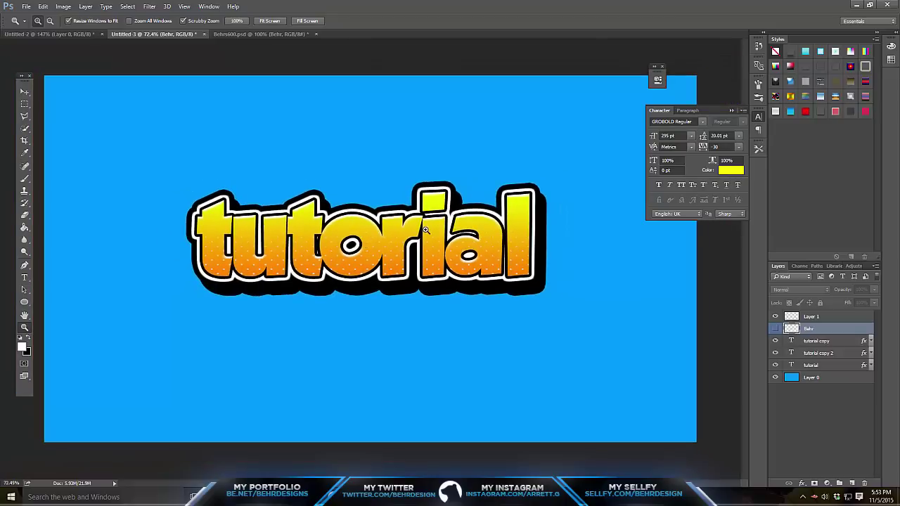
{"action": "left_click_drag", "start_coordinate": [424, 232], "coordinate": [418, 235]}
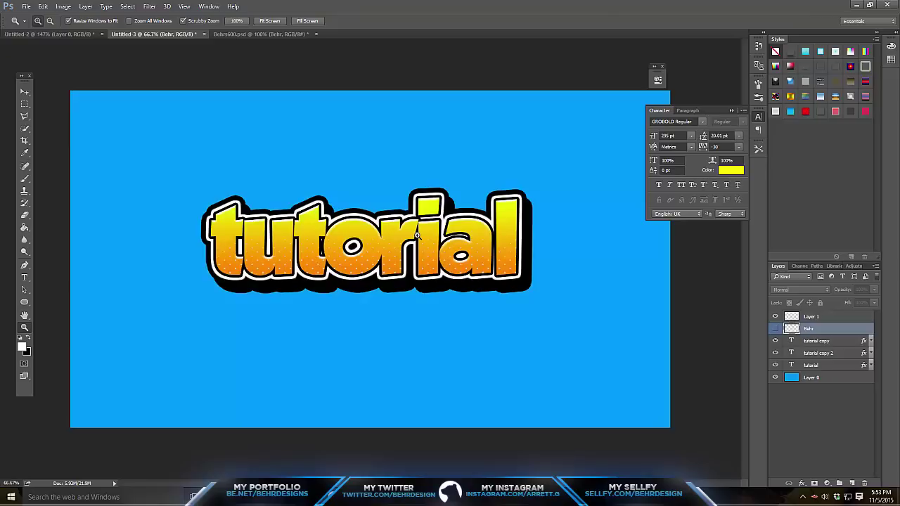
{"action": "left_click", "coordinate": [821, 340]}
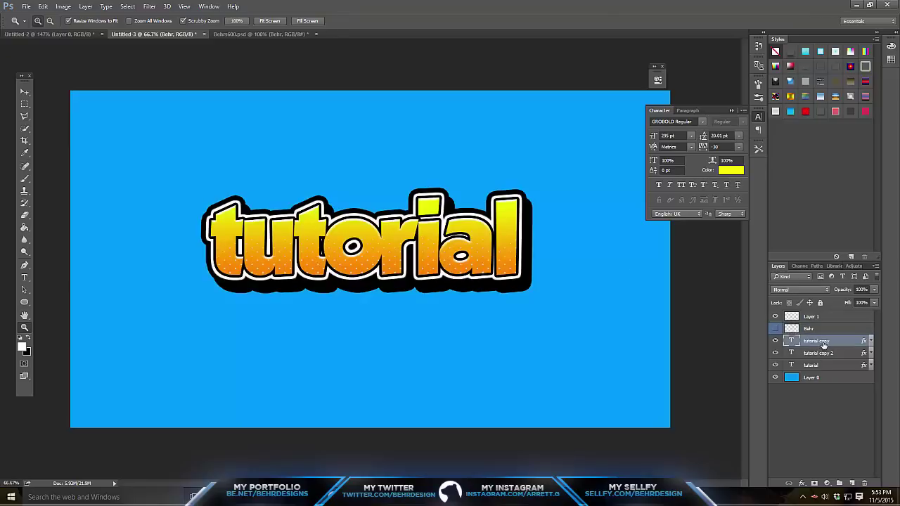
{"action": "left_click", "coordinate": [818, 367]}
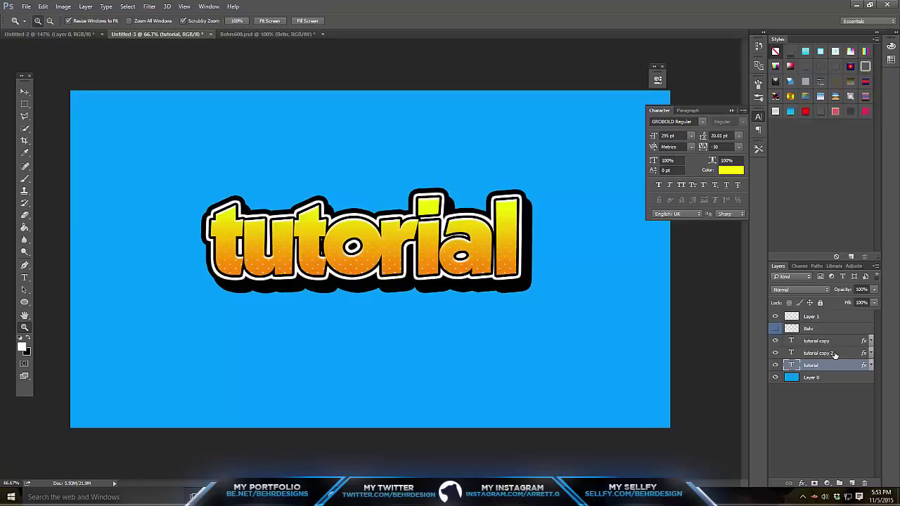